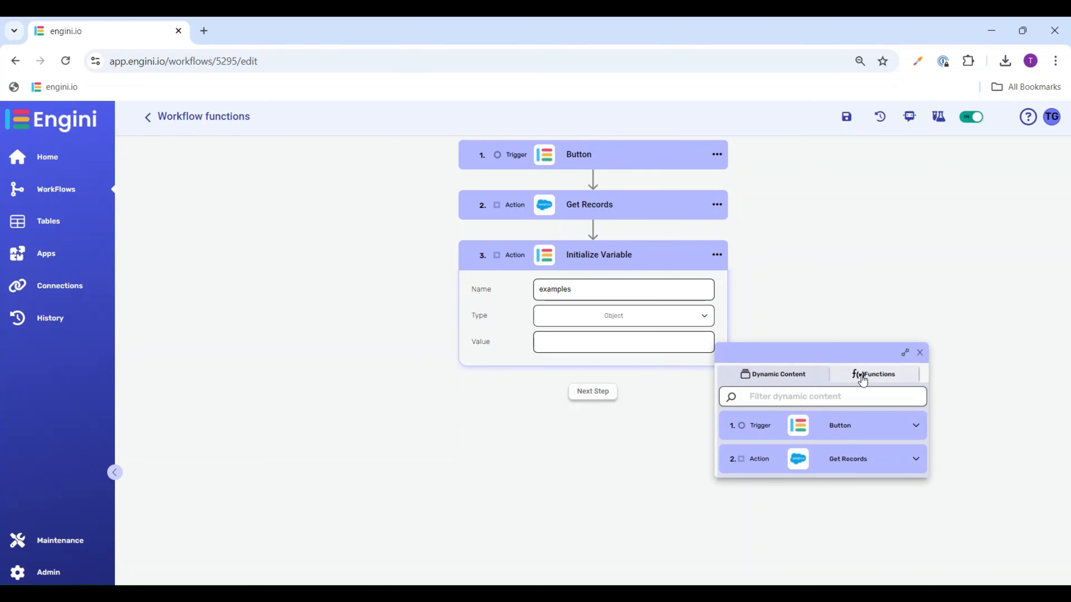
Step: Set the Initialize Variable action's value to the Workflow() function and save the workflow
click(861, 375)
text(wor)
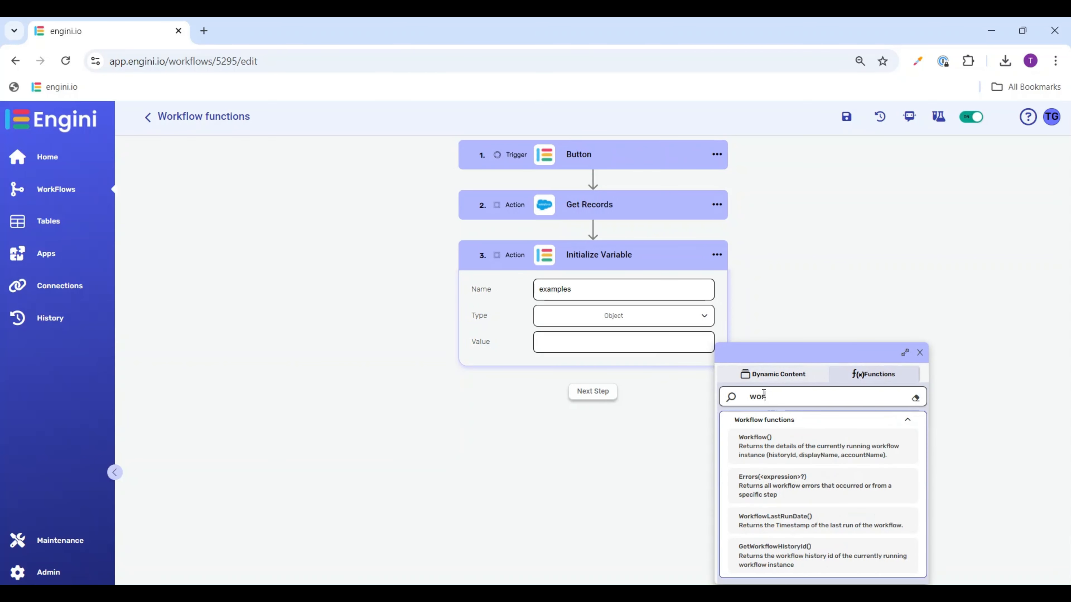
text(kflo)
click(763, 445)
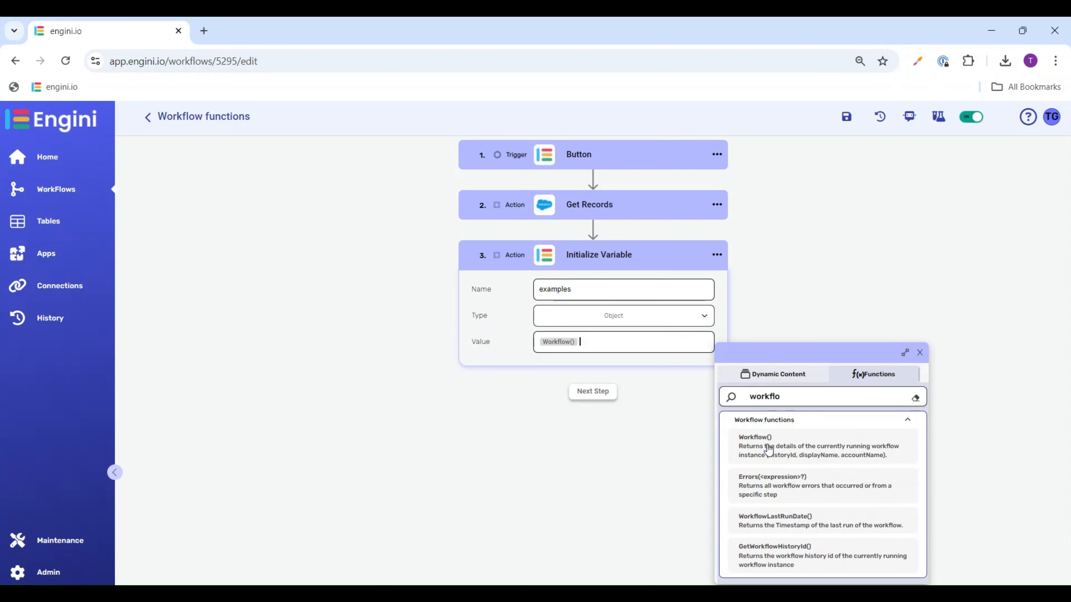
click(921, 353)
click(846, 116)
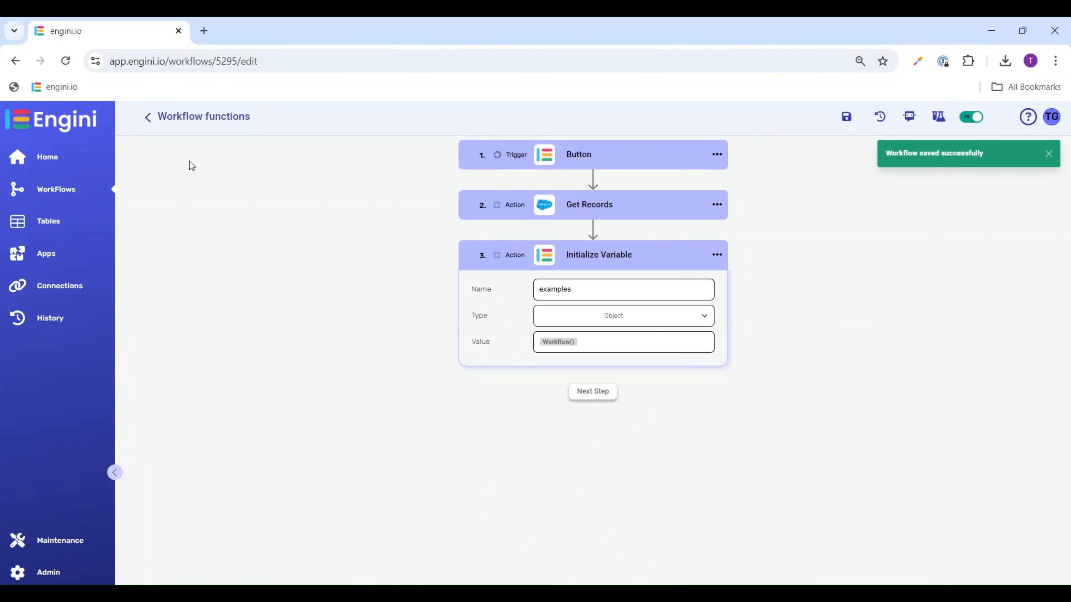
Step: Test-run the workflow, examine the expanded incoming response of Initialize Variable, and return to editing the workflow
click(938, 117)
click(947, 568)
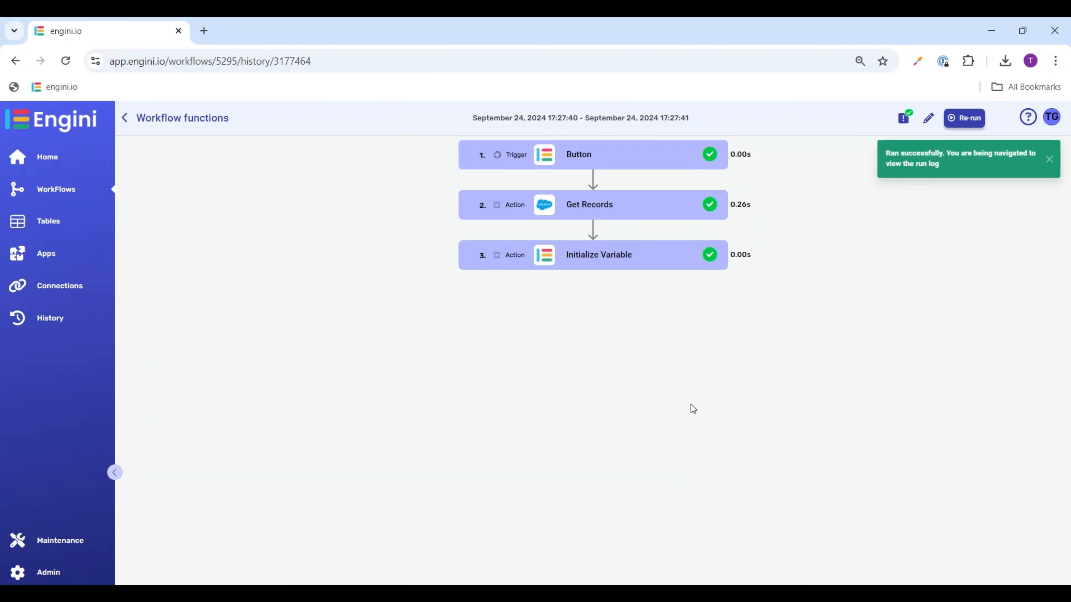
click(625, 267)
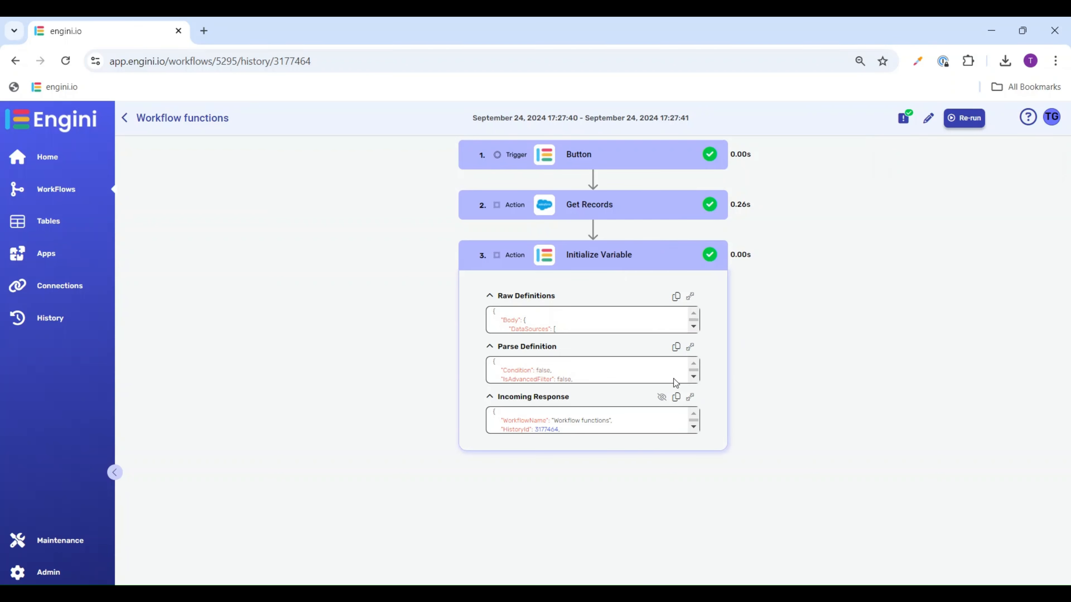
click(691, 399)
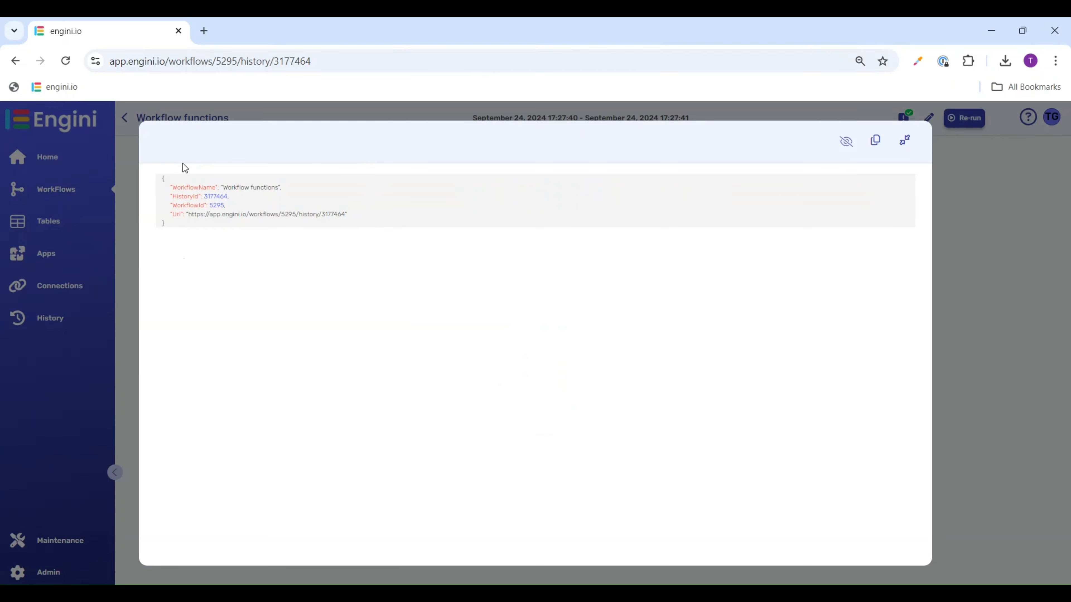
click(904, 140)
click(928, 119)
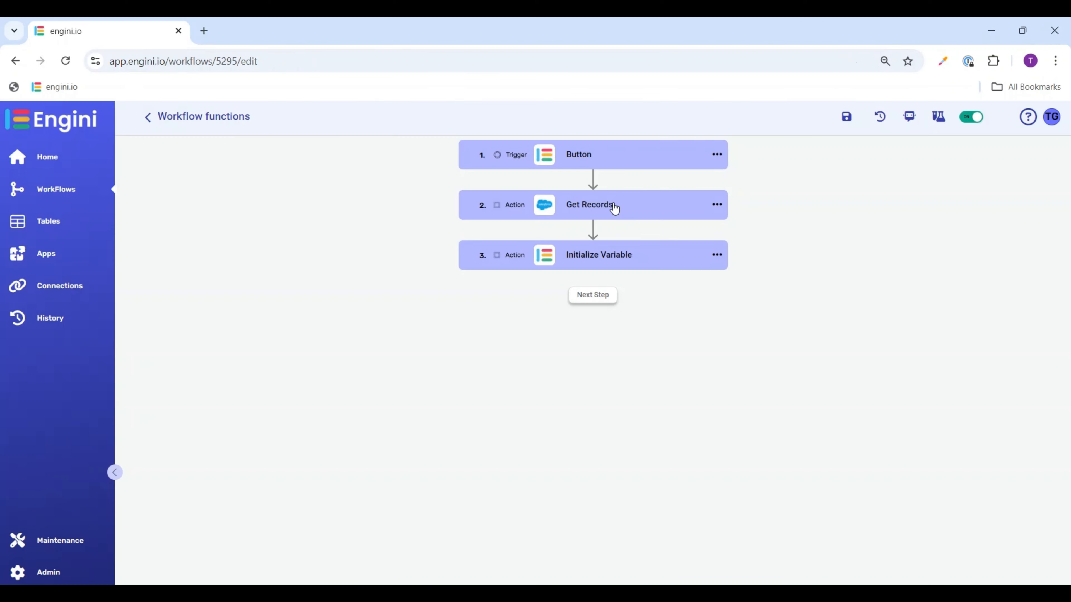
Step: Add a filter to the Get Records action requiring Account ID Is Equal to "example"
click(620, 214)
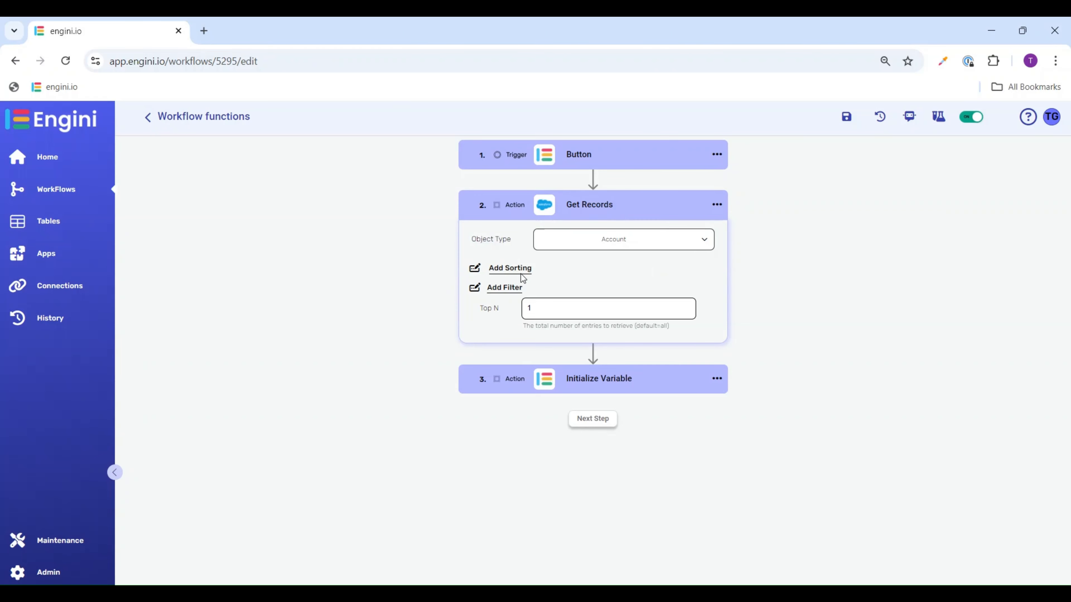
click(509, 288)
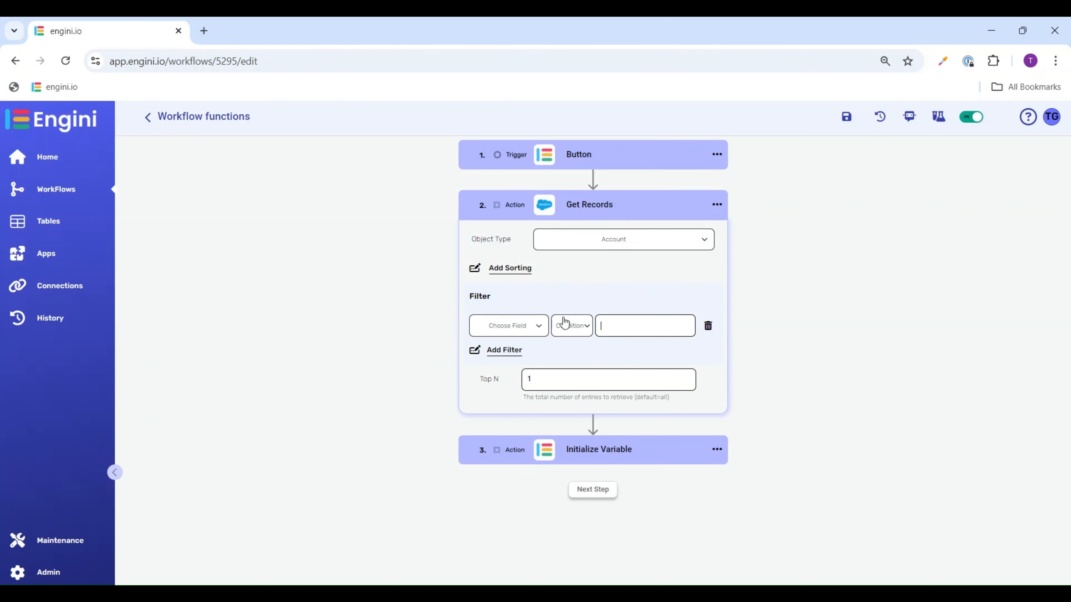
click(530, 333)
click(517, 394)
click(578, 328)
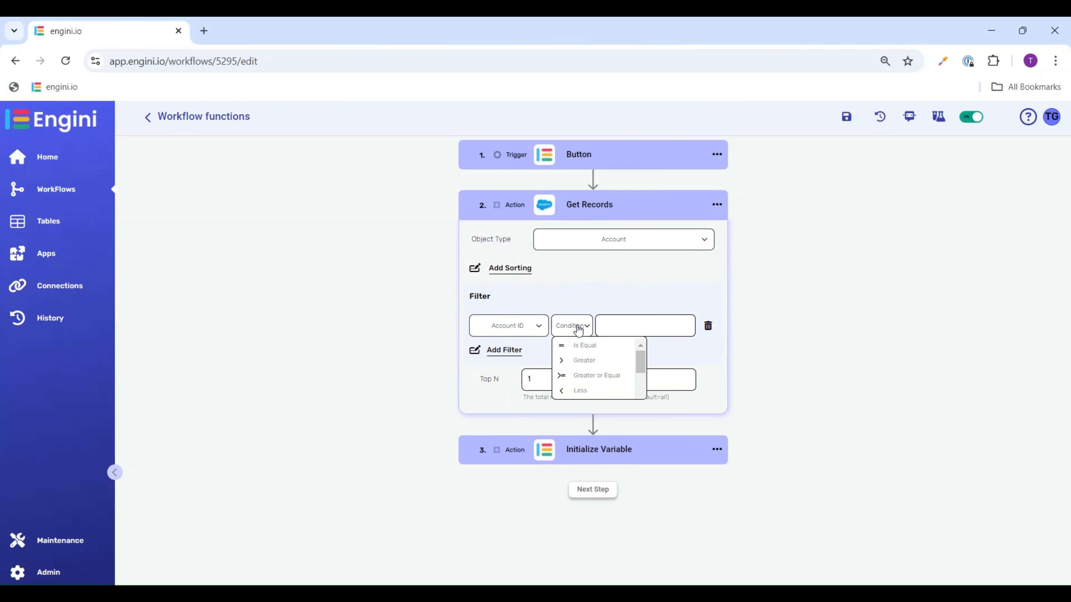
click(580, 346)
click(612, 329)
text(example)
key(ctrl+a)
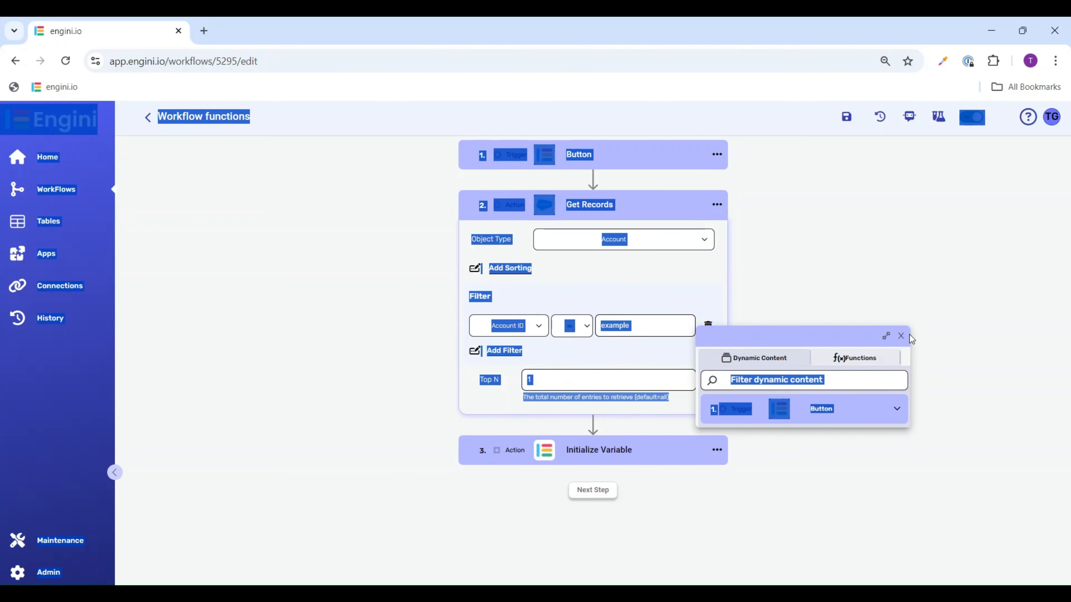
click(902, 336)
Step: Configure Initialize Variable to run only after Get Records has failed
click(717, 450)
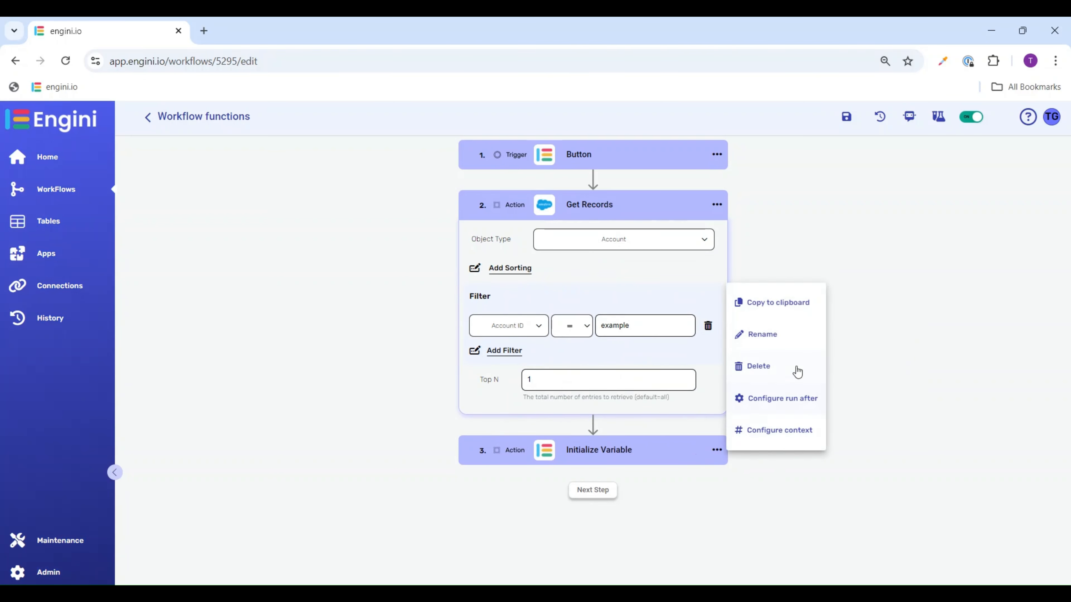
click(791, 407)
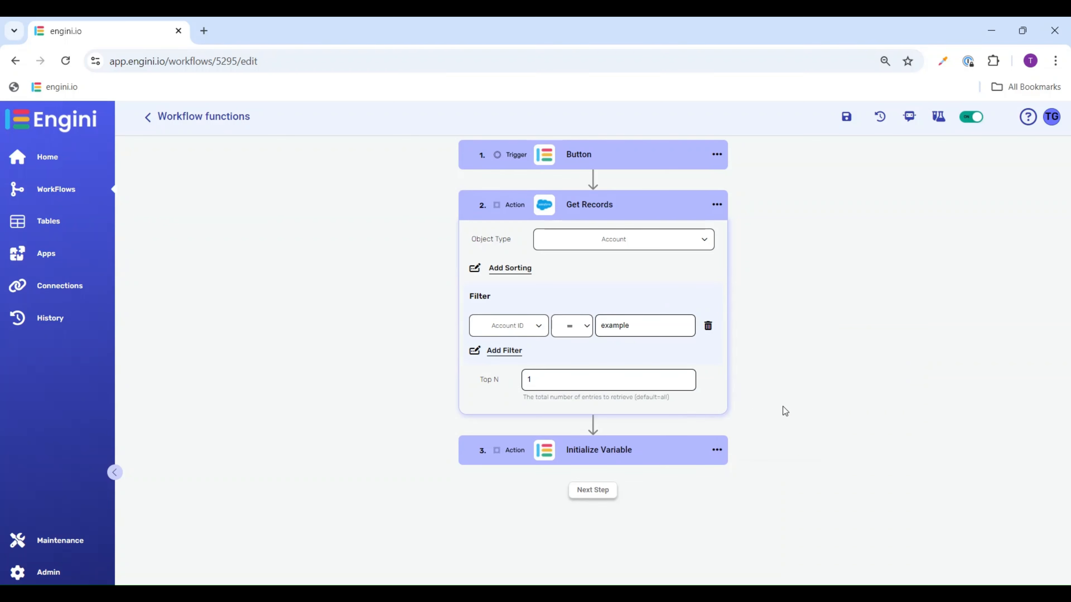
click(716, 450)
click(786, 408)
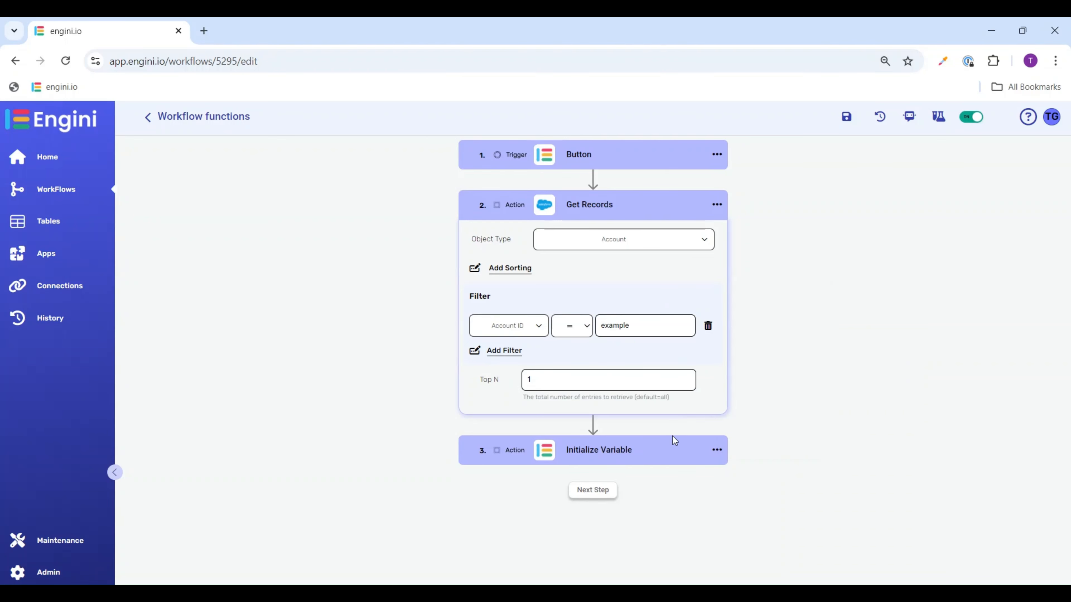
click(709, 449)
click(761, 406)
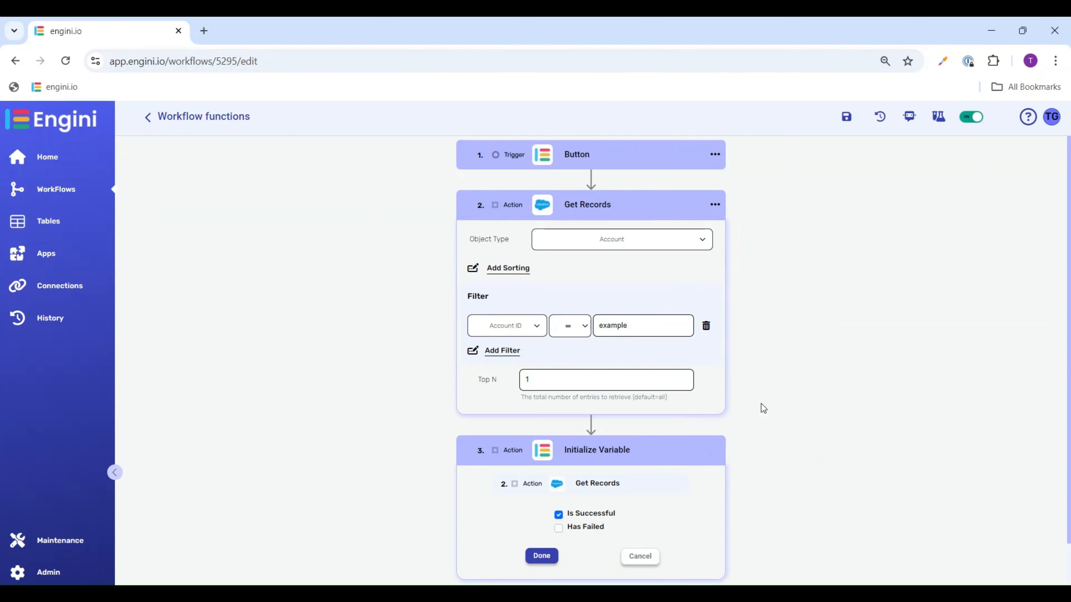
click(558, 528)
click(559, 514)
click(542, 556)
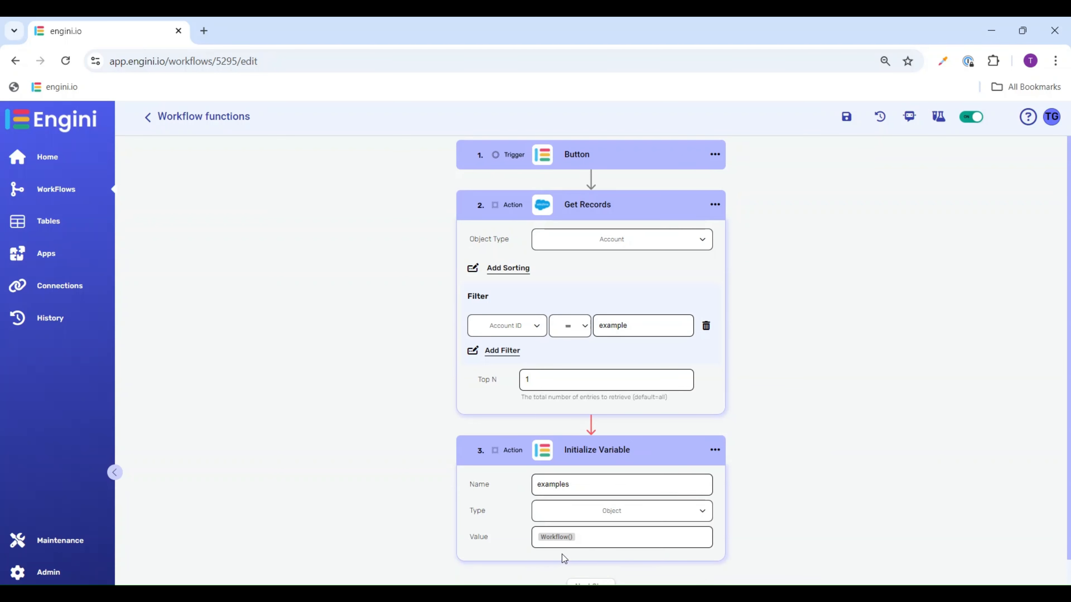
Step: Replace the Initialize Variable value with the Errors() function, leaving its expression empty, and save the workflow
click(591, 541)
key(BackSpace)
click(871, 434)
click(789, 303)
text(err)
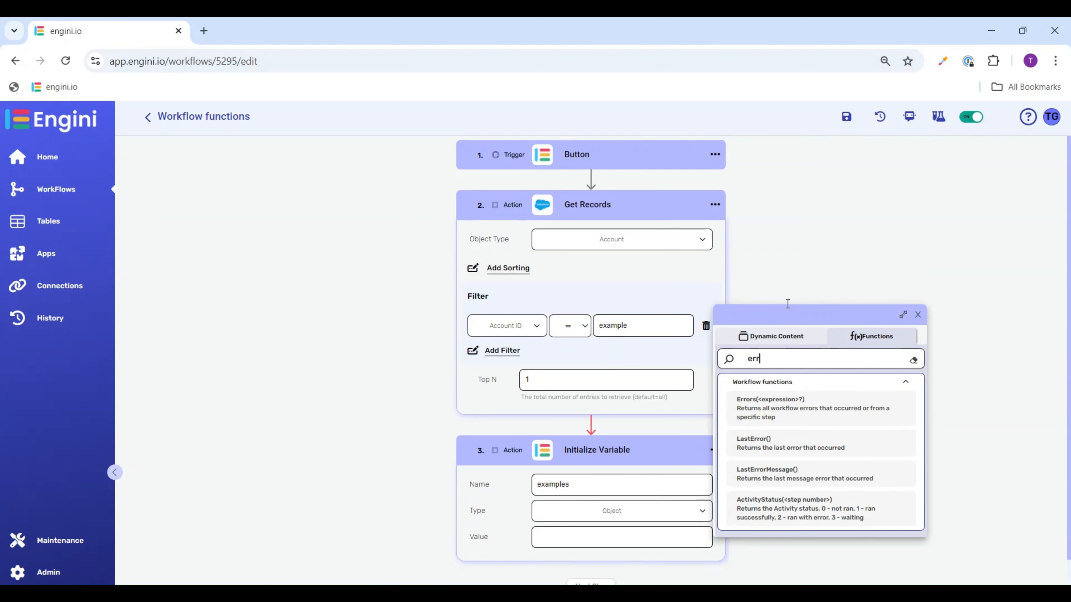
text(o)
click(784, 408)
click(919, 316)
click(846, 116)
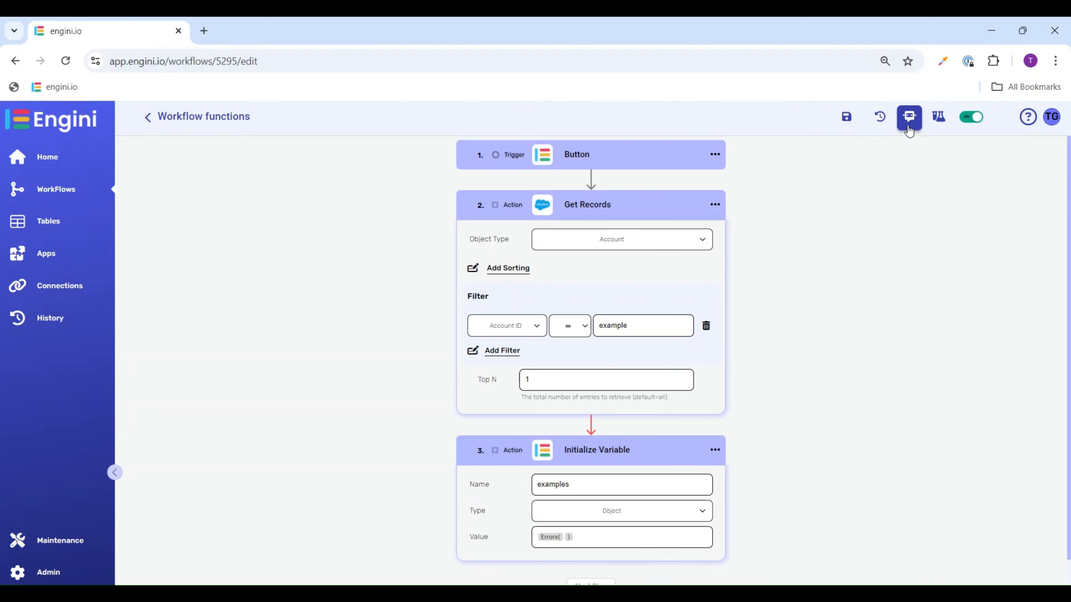
Step: Test the workflow with the Errors() value, inspect Initialize Variable's full incoming response, and reopen the workflow for editing
click(939, 121)
click(934, 567)
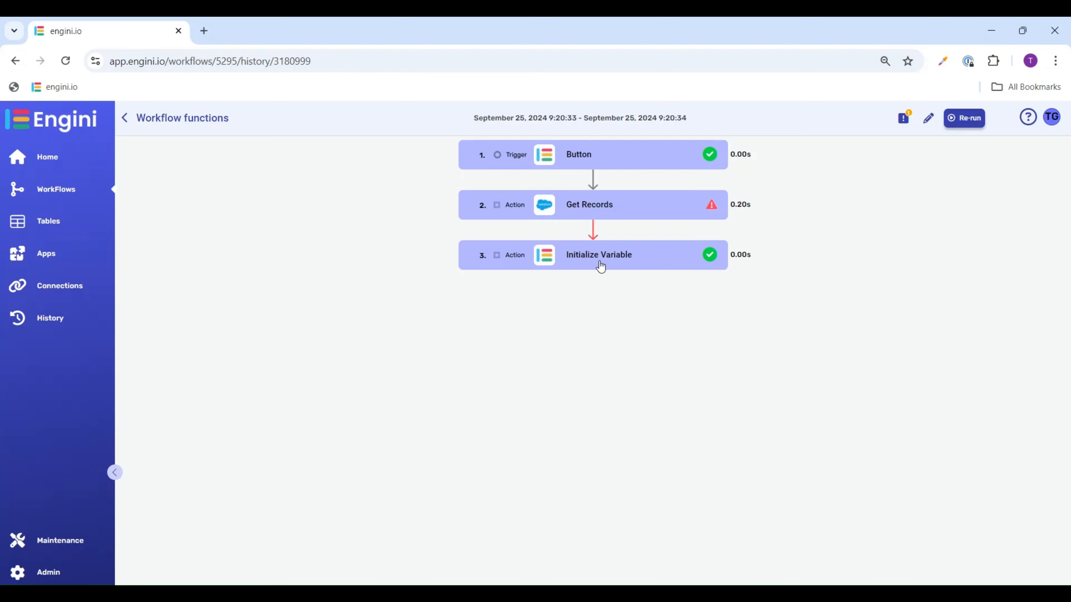
click(601, 267)
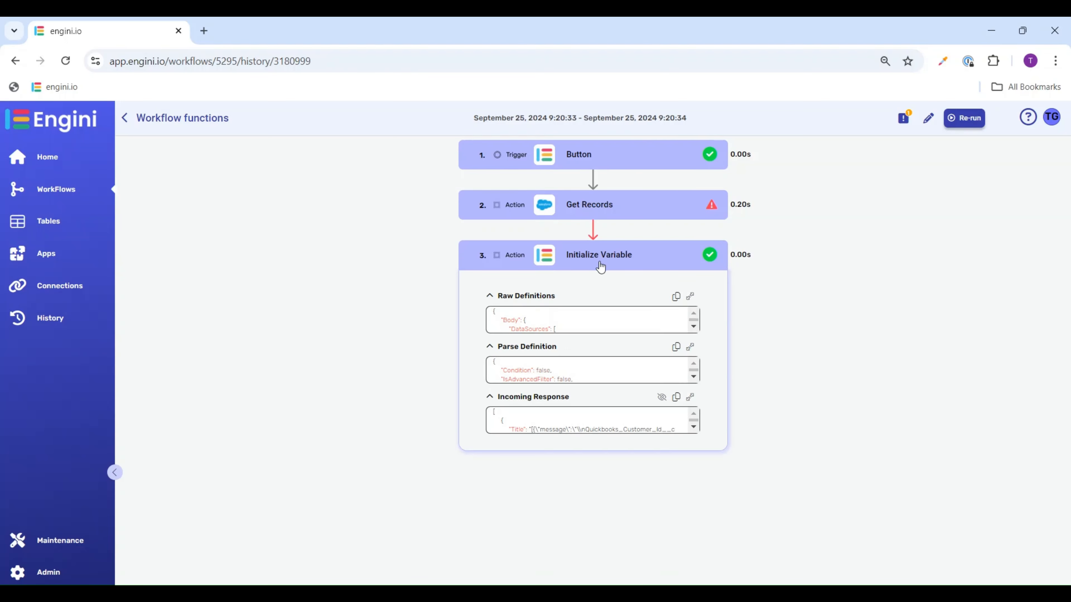
click(688, 400)
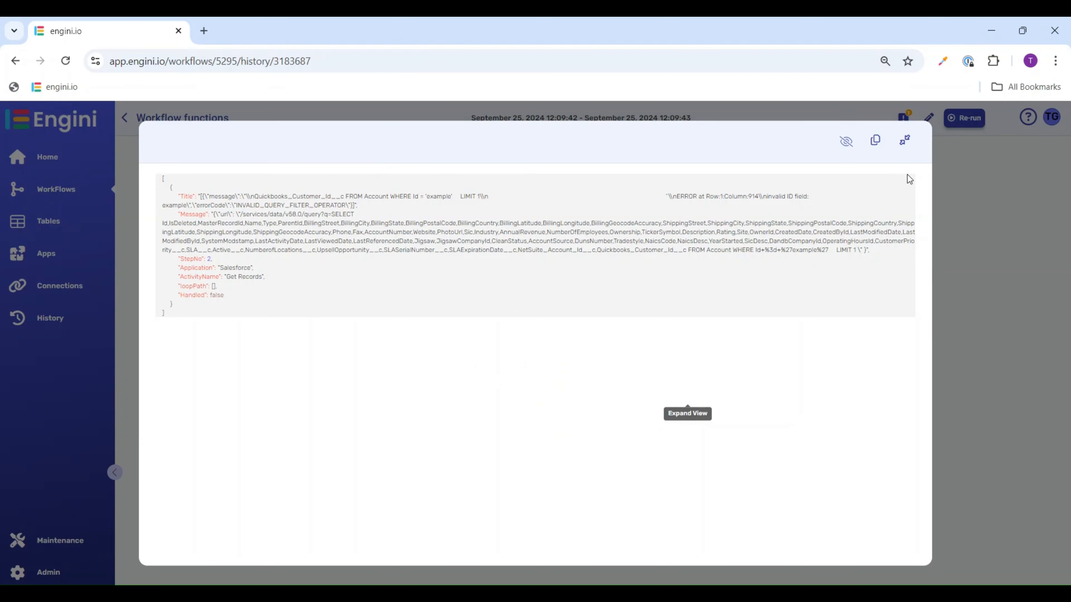
click(905, 139)
click(928, 118)
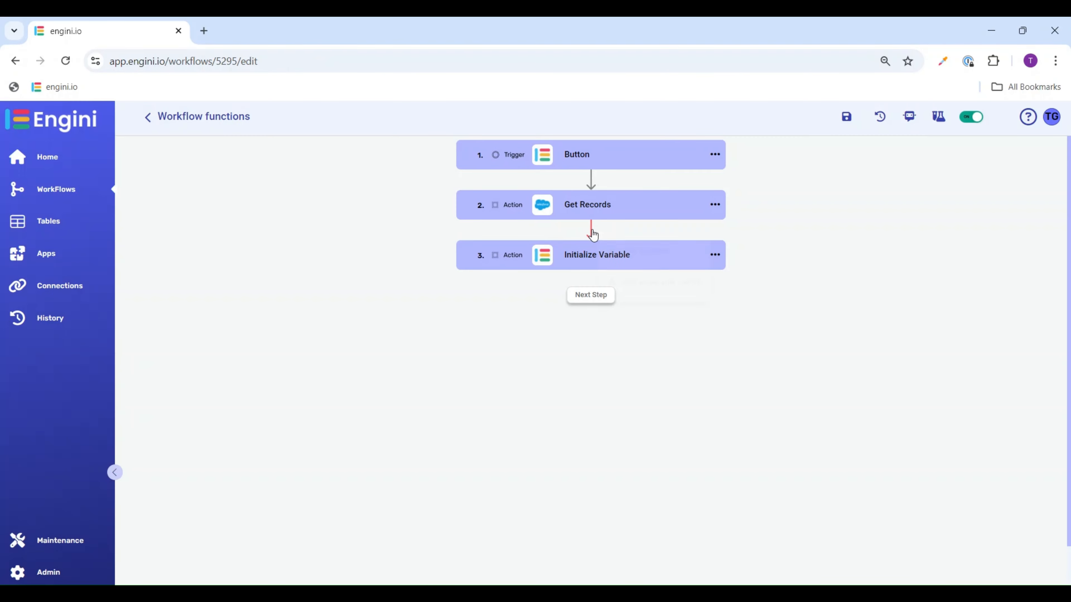
Step: Insert a Salesforce Delete Record action between Get Records and Initialize Variable
click(591, 231)
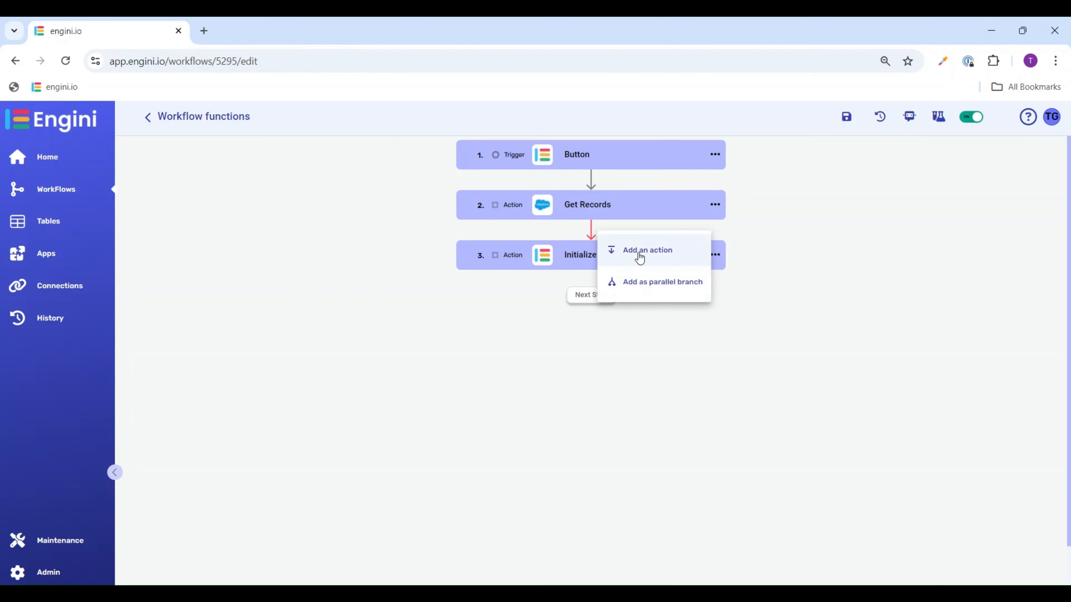
click(640, 255)
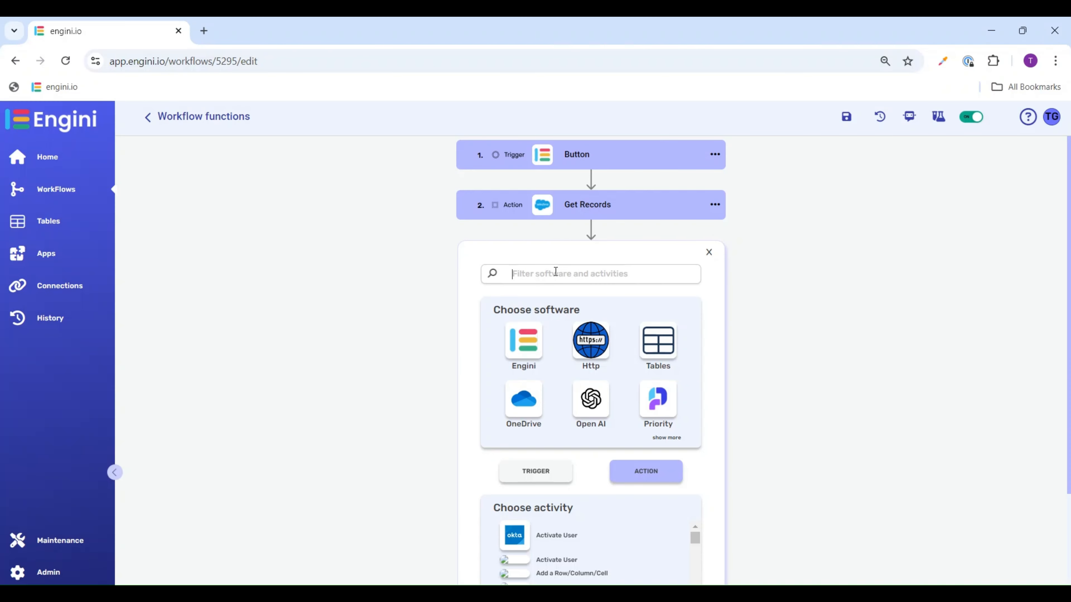
text(sal)
click(593, 347)
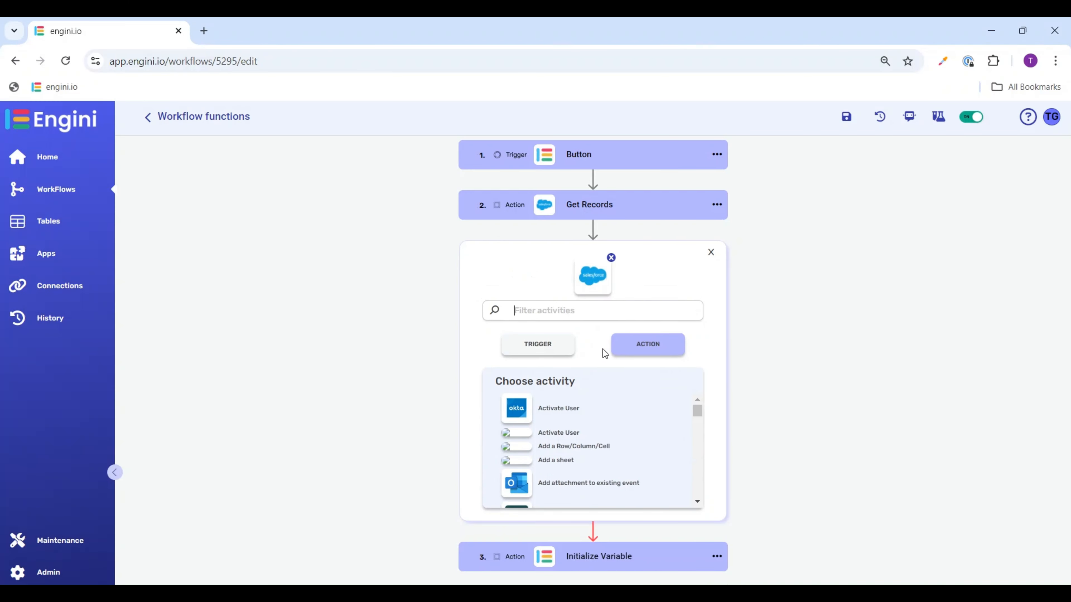
click(564, 310)
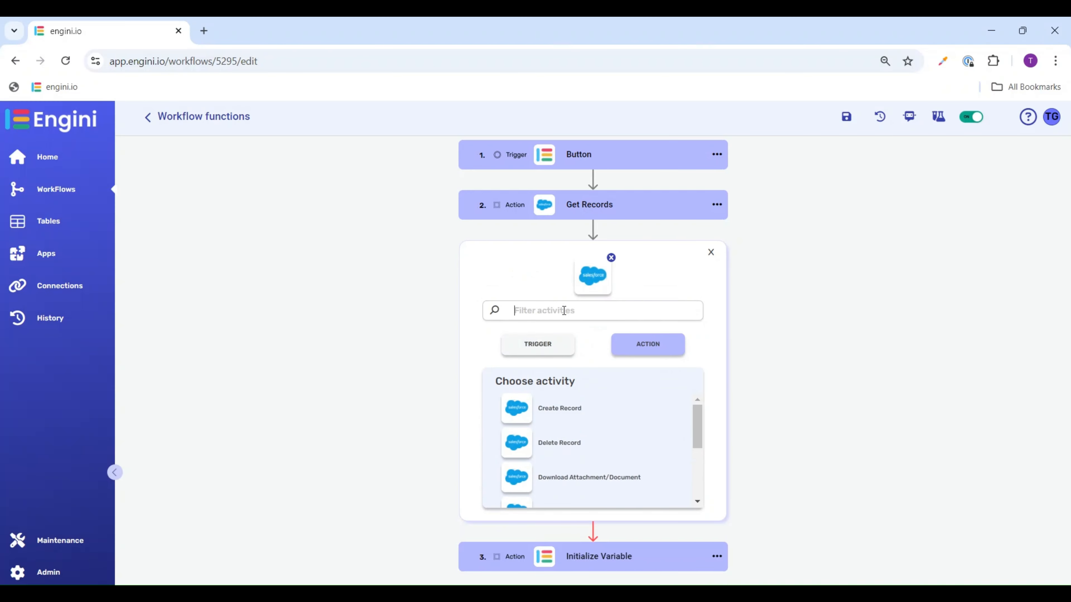
click(518, 448)
Step: Set the Delete Record action's object type to Account and its record ID to "example"
click(618, 298)
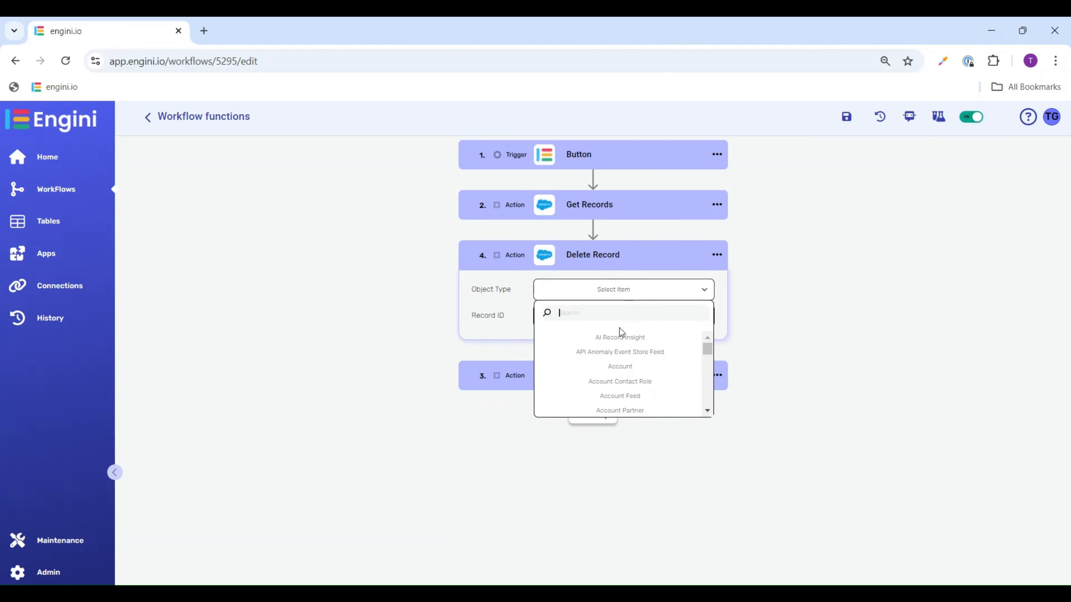
click(622, 367)
click(590, 316)
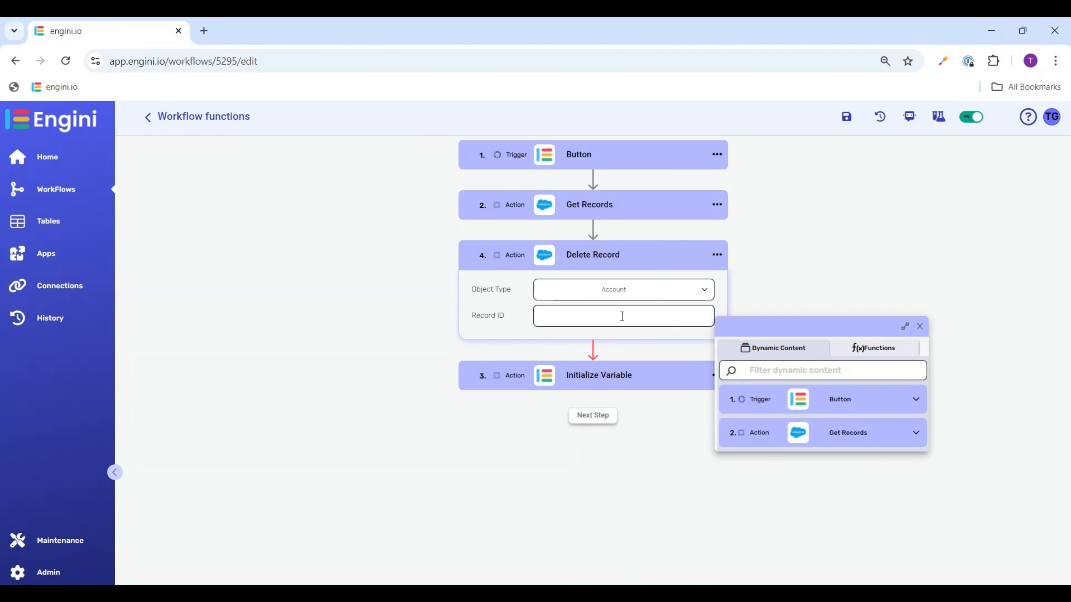
text(example)
Step: Configure Delete Record to run after Get Records both when it is successful and when it has failed
click(717, 254)
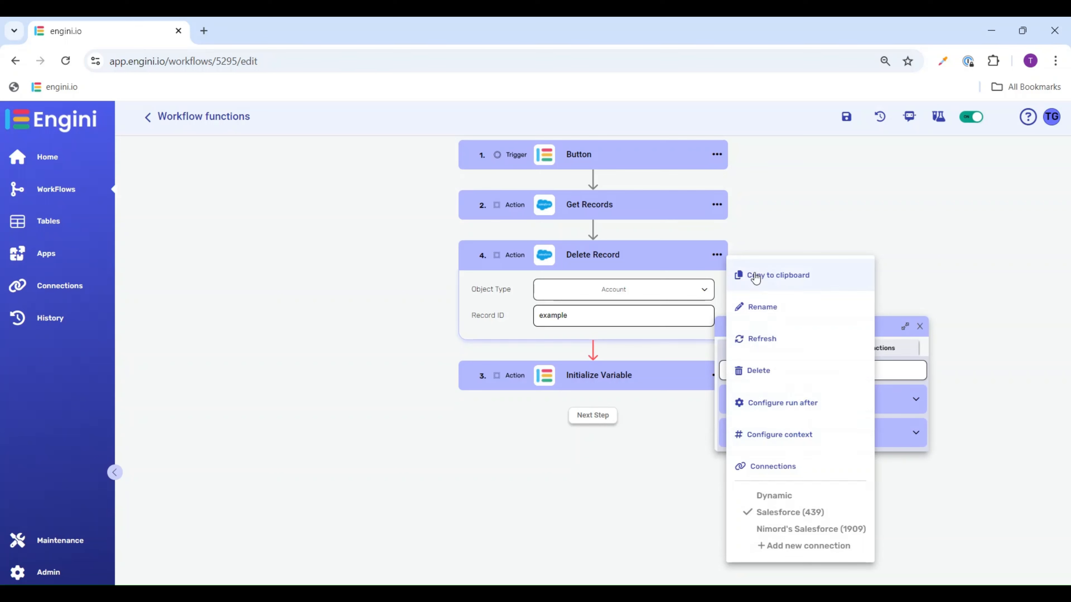
click(786, 405)
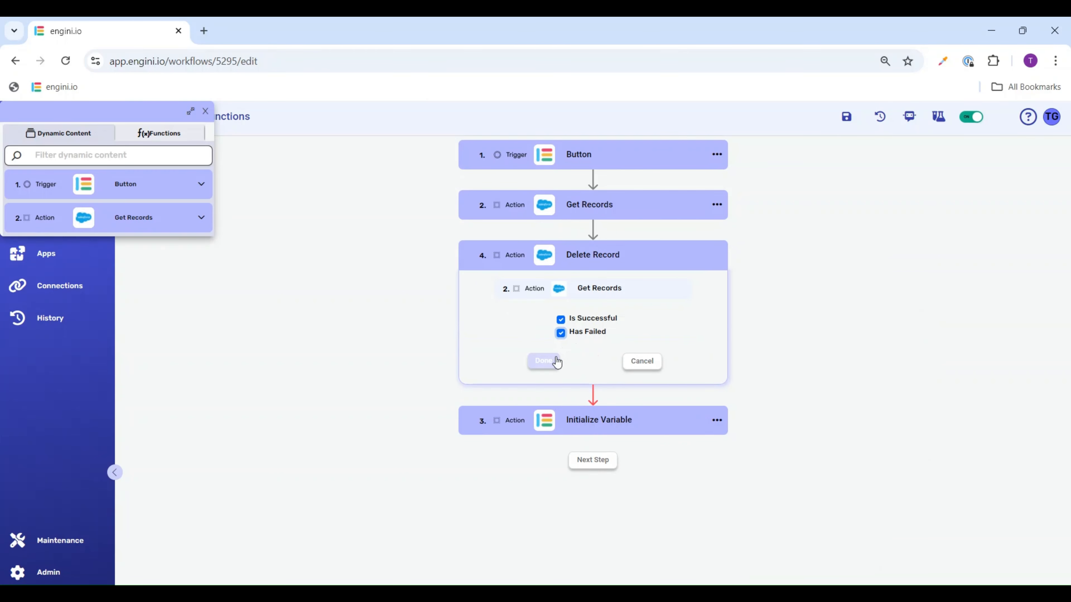
click(548, 362)
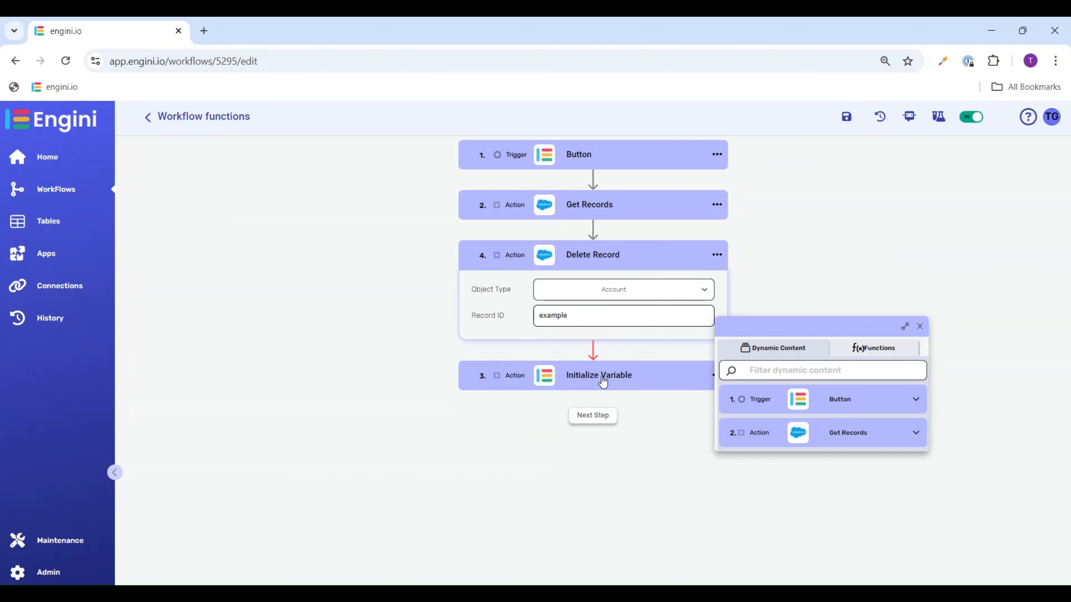
click(920, 327)
Step: Open the run-after configuration of Initialize Variable and accept its settings
click(717, 376)
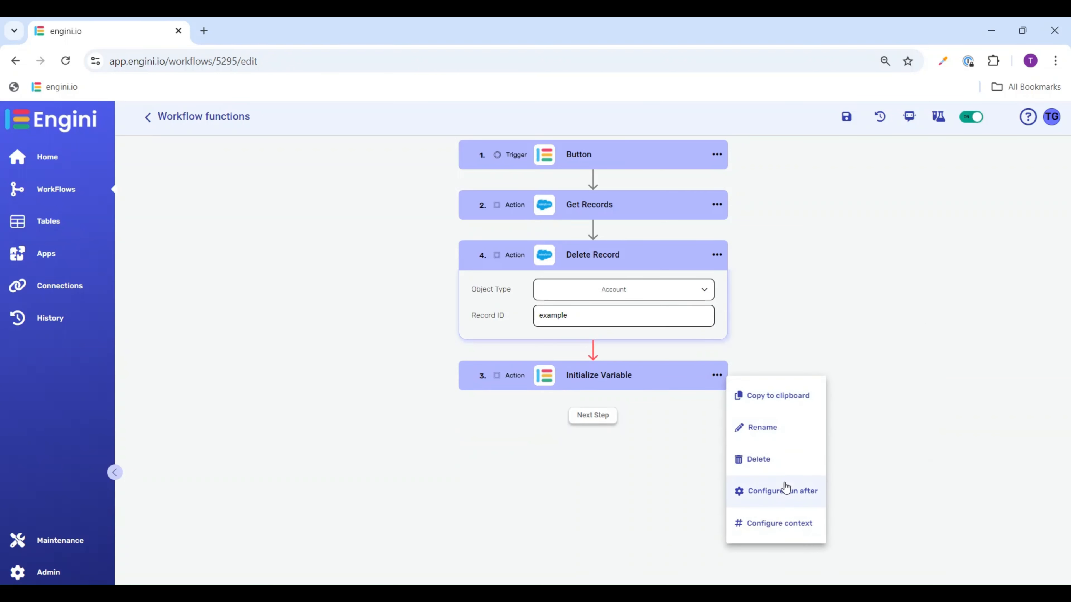
click(783, 492)
click(543, 482)
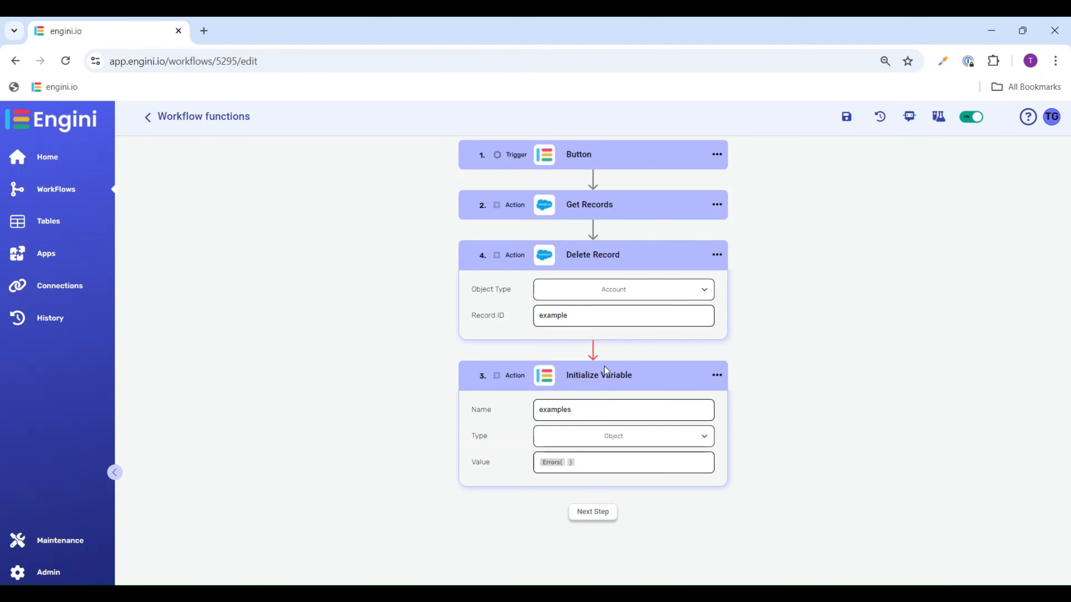
Step: Replace the value of the Initialize Variable action with the LastError() function and save the workflow
click(594, 467)
key(BackSpace)
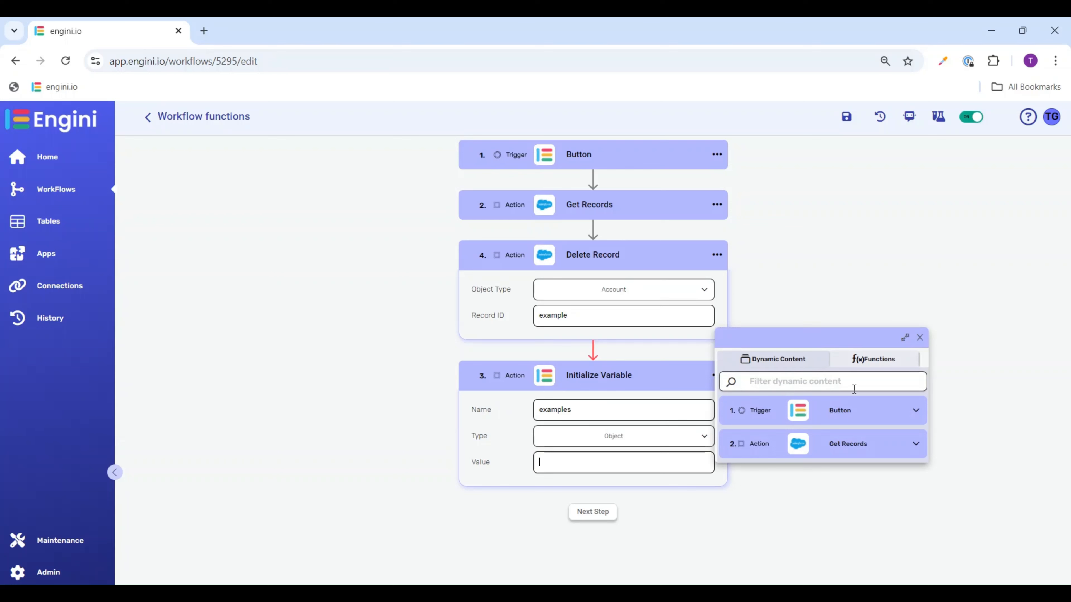
click(878, 365)
text(last)
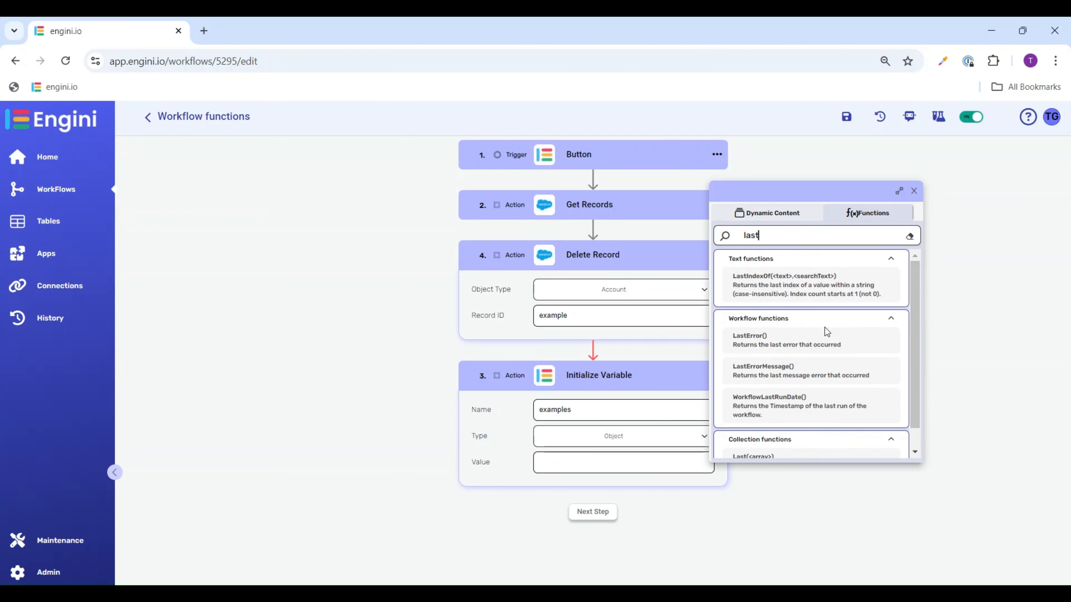
click(829, 342)
click(846, 116)
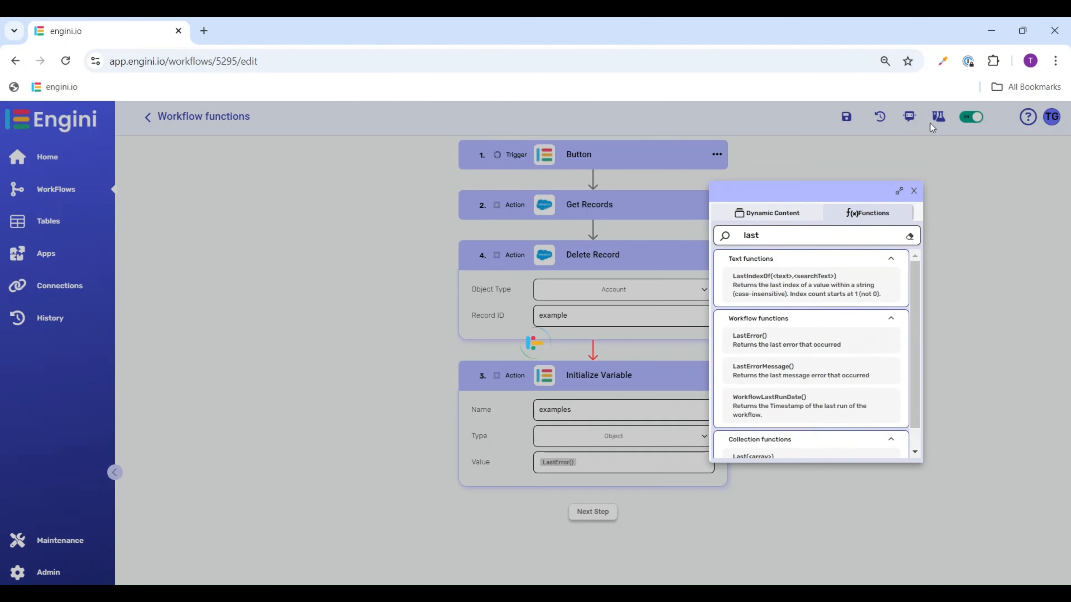
Step: Test-run the workflow manually and view the expanded incoming response of Initialize Variable for LastError()
click(938, 116)
click(945, 569)
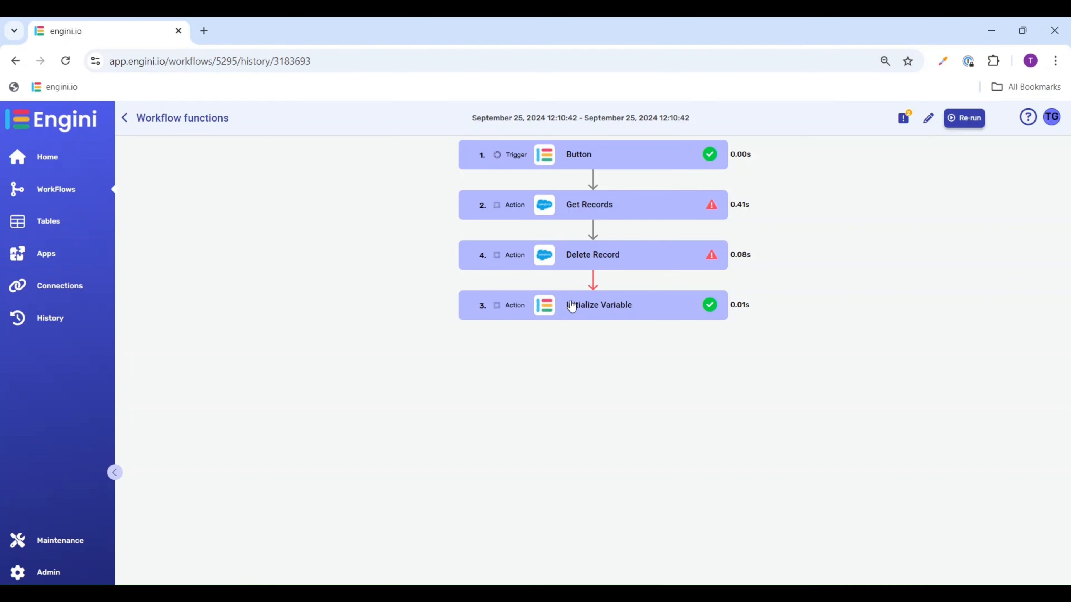
click(588, 315)
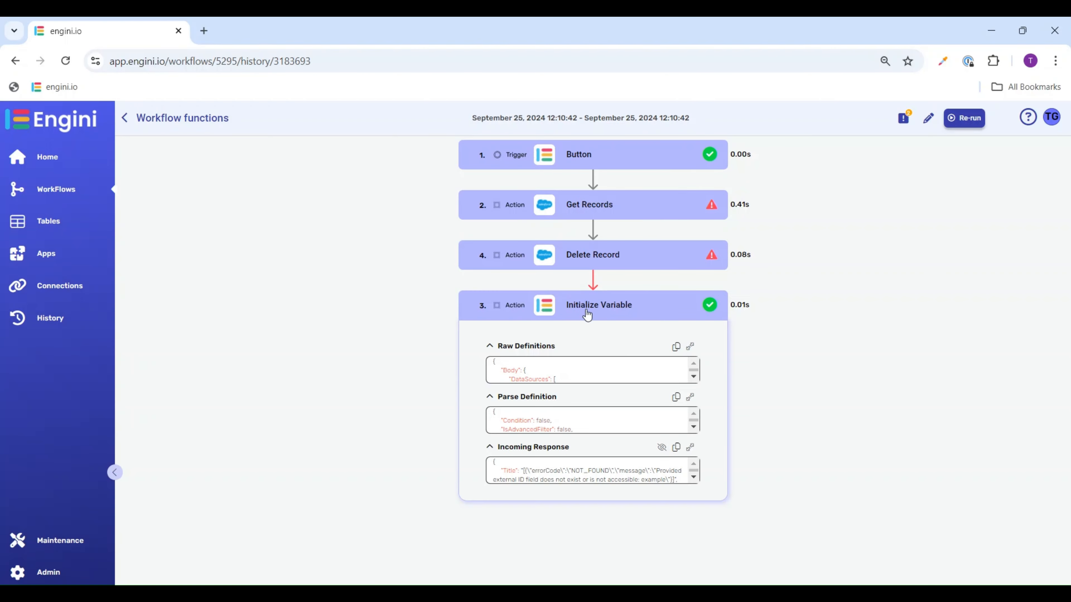
click(691, 448)
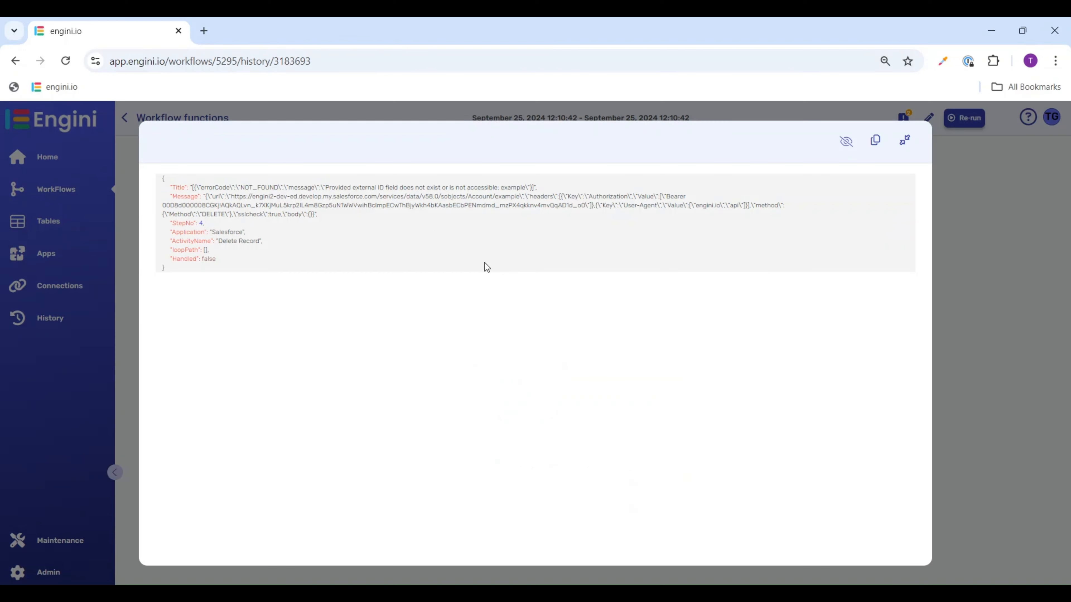
click(905, 140)
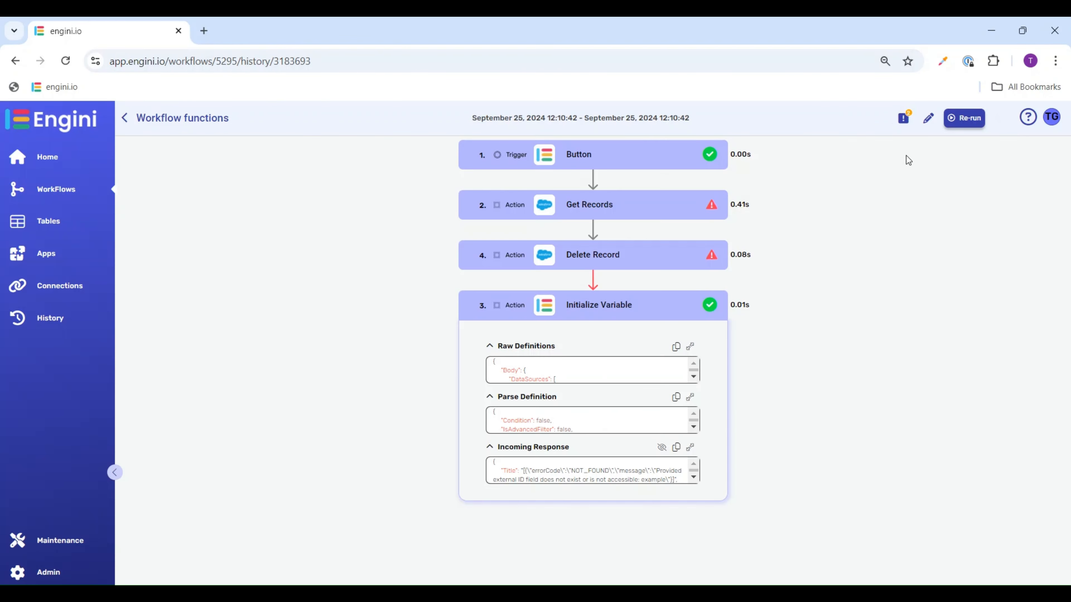
Step: Return to editing the workflow, replace the Initialize Variable value with the LastErrorMessage() function, and save
click(937, 119)
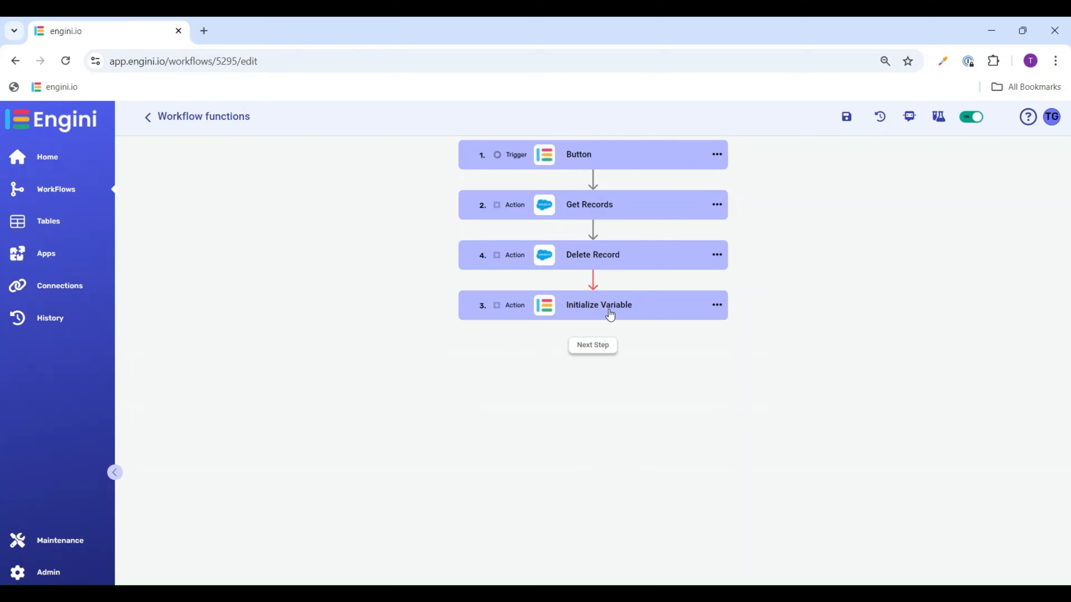
click(610, 314)
click(609, 395)
key(BackSpace)
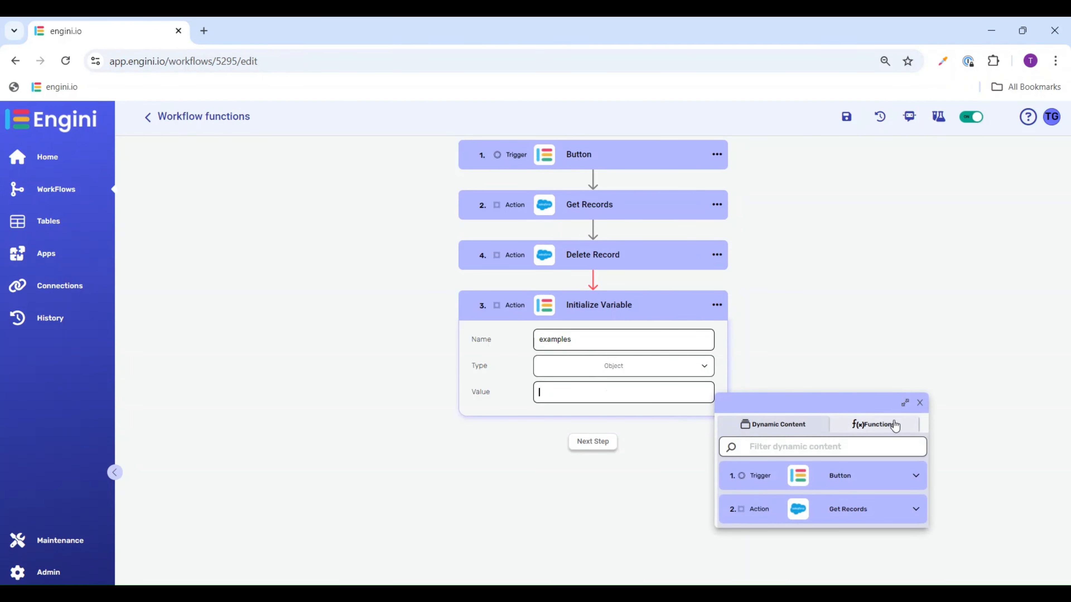
click(891, 426)
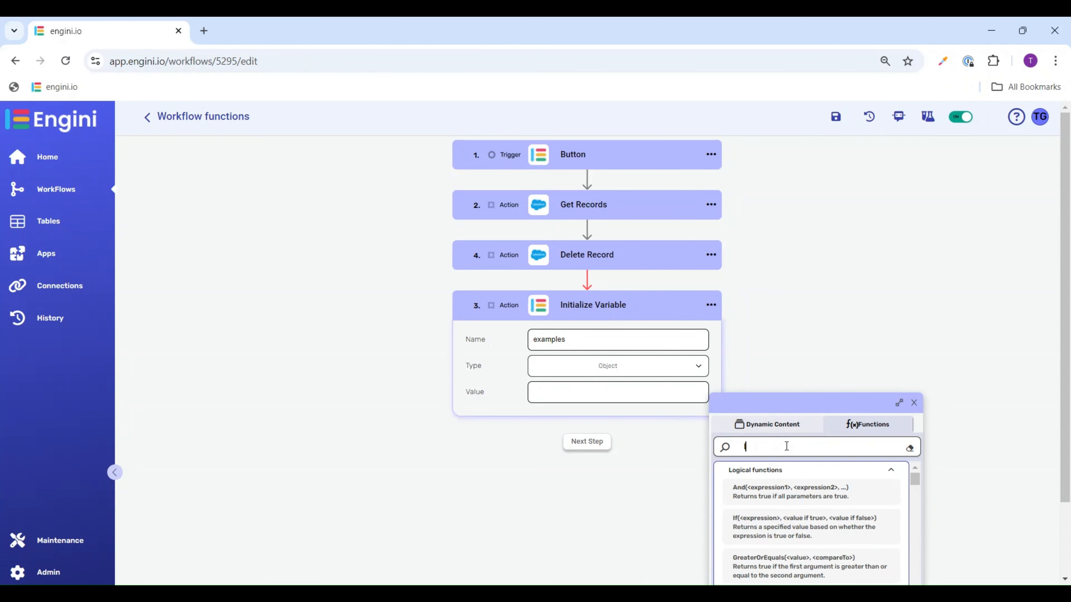
text(laste)
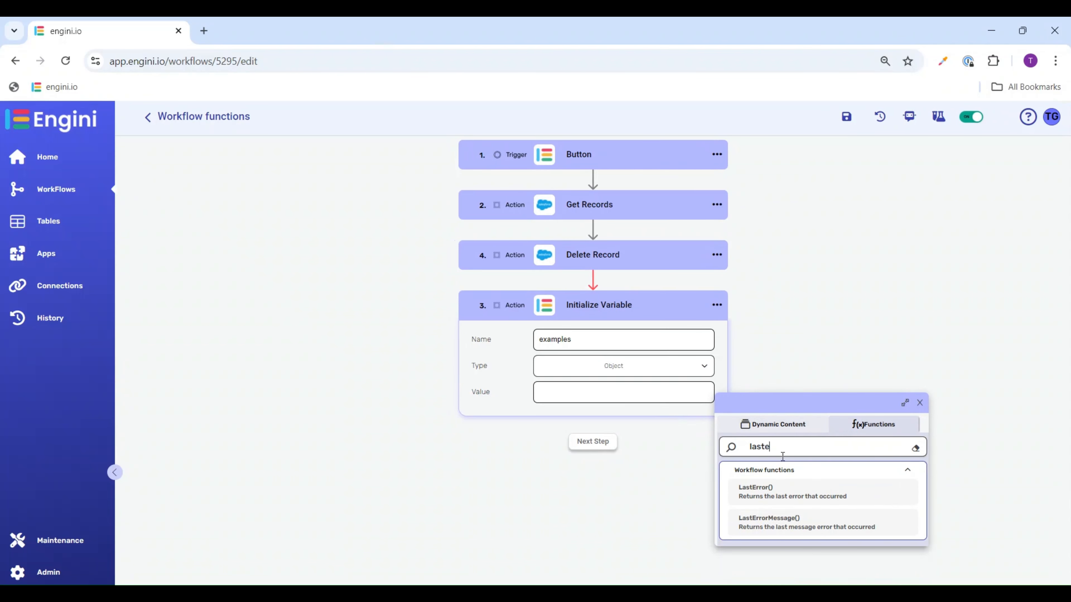
click(778, 528)
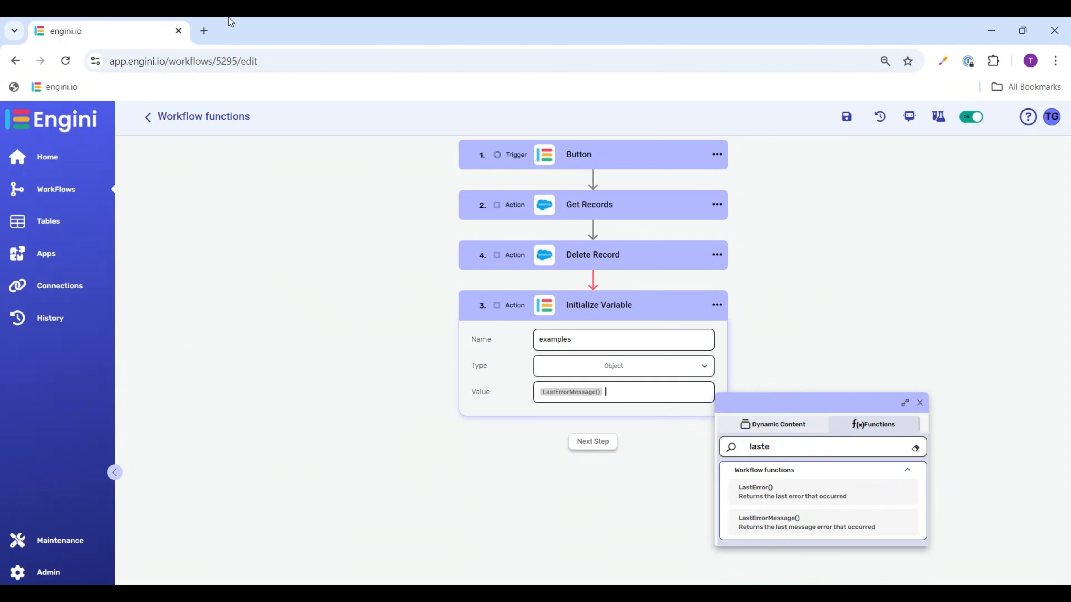
click(921, 403)
click(851, 124)
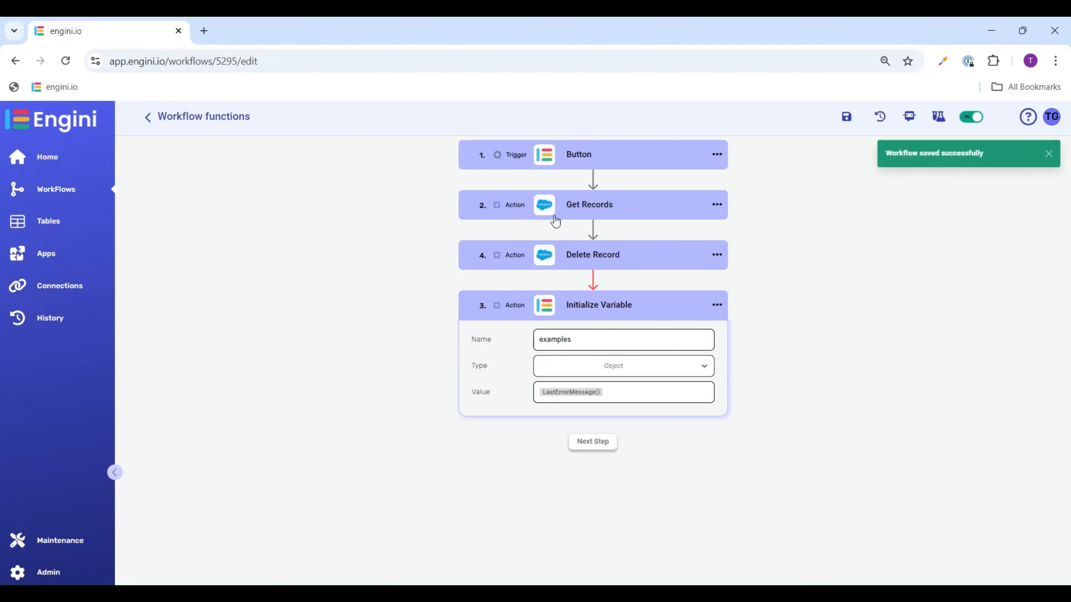
Step: Test-run the workflow manually and view the expanded incoming response of Initialize Variable for LastErrorMessage()
click(932, 122)
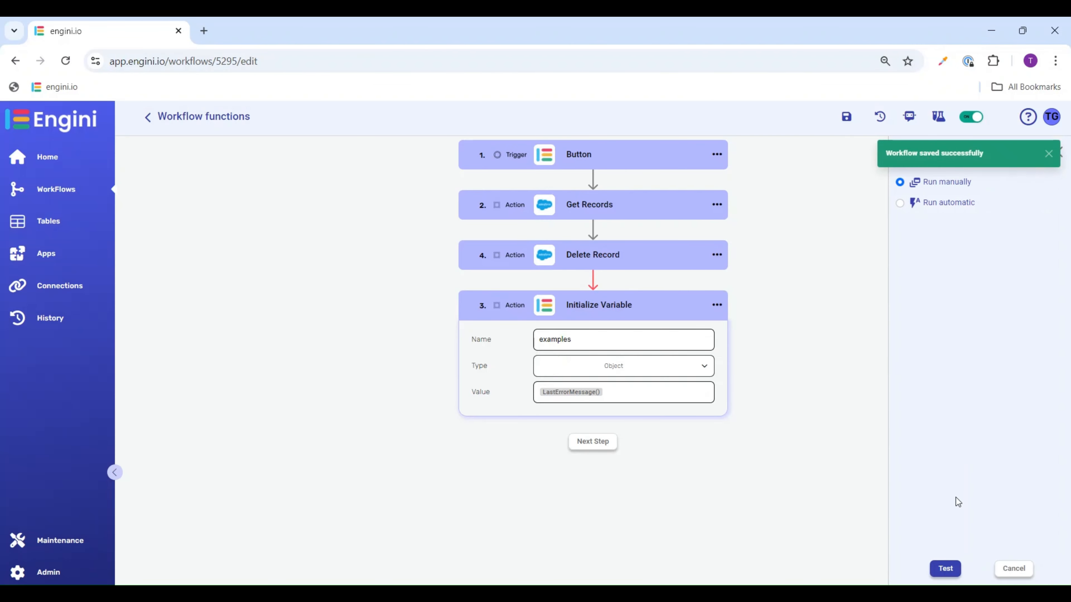
click(944, 573)
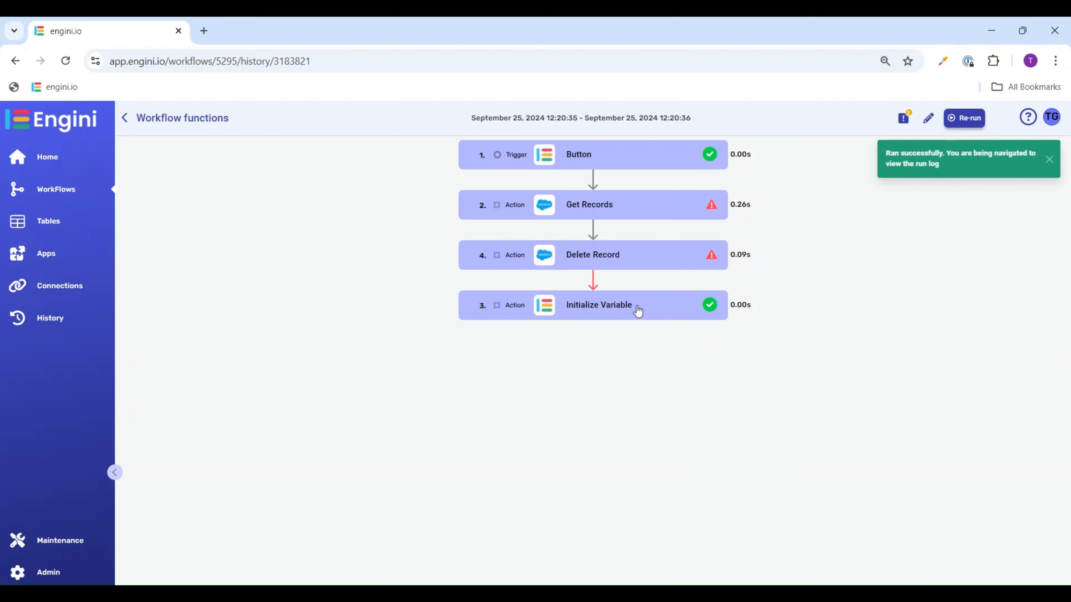
click(638, 311)
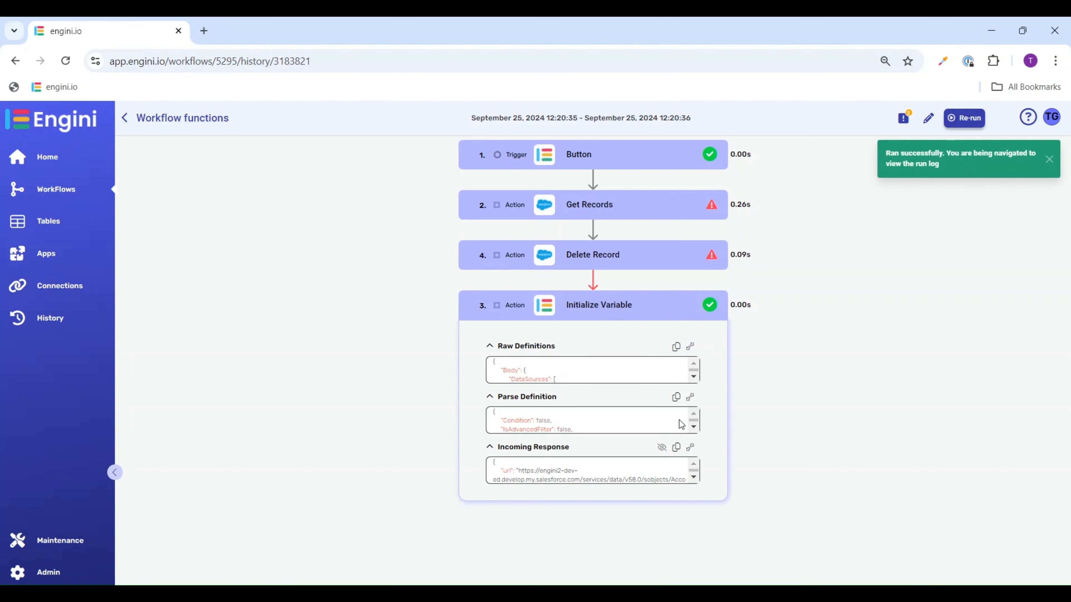
click(692, 449)
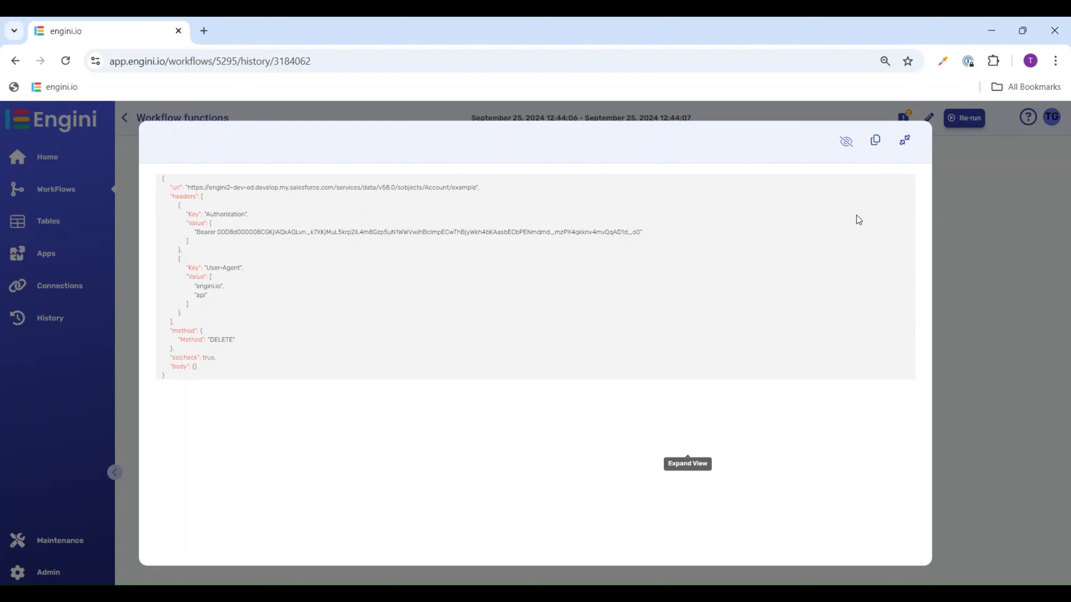
click(905, 140)
Step: Reopen the workflow for editing, change the Initialize Variable value to the GetUser() function, and save
click(929, 118)
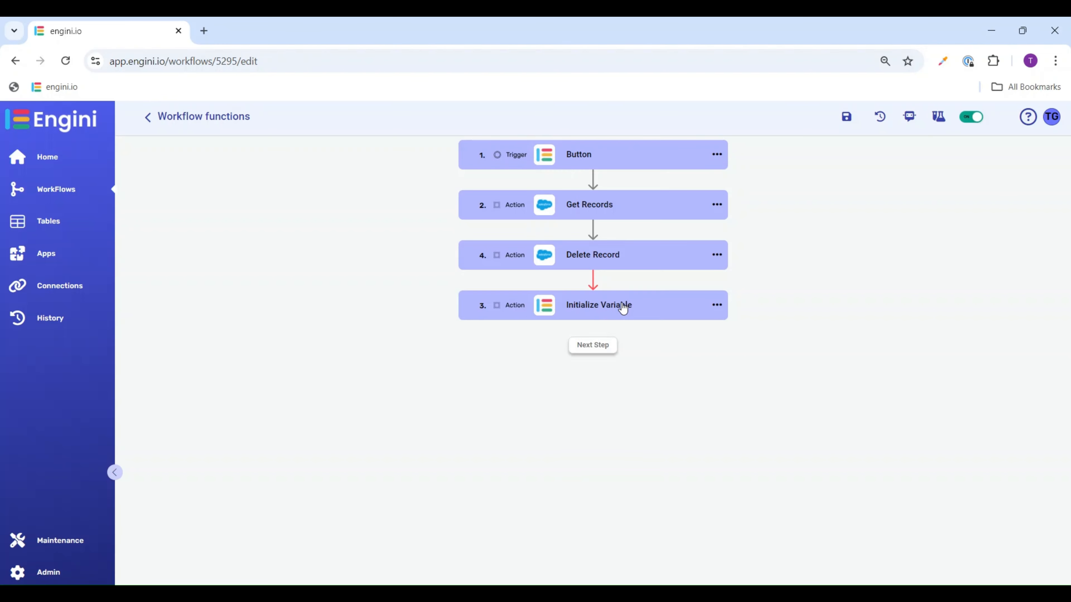
click(624, 306)
drag(619, 392, 494, 394)
key(BackSpace)
click(867, 424)
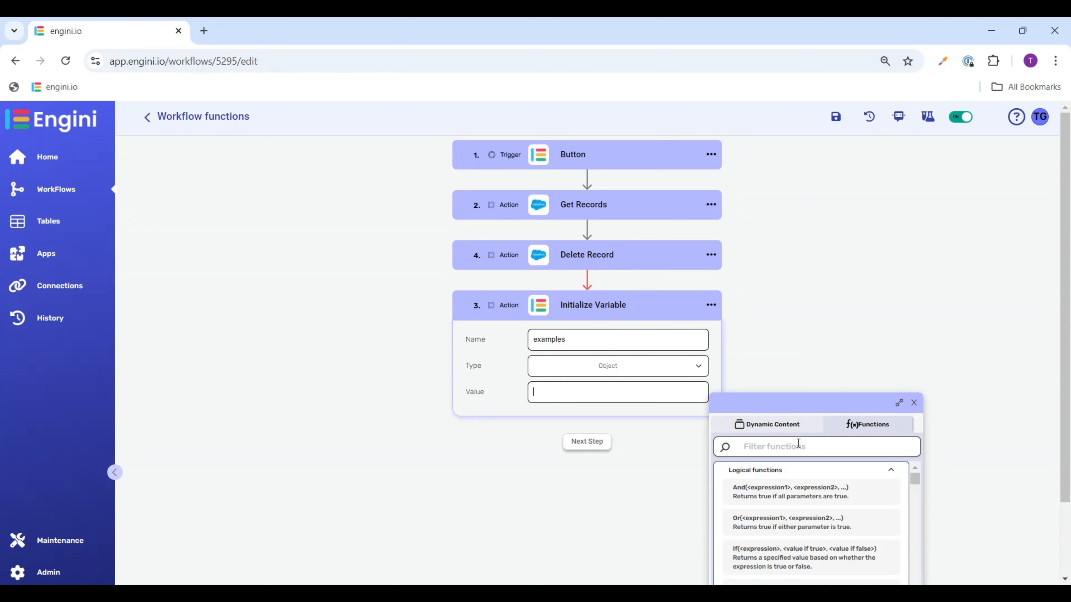
text(get)
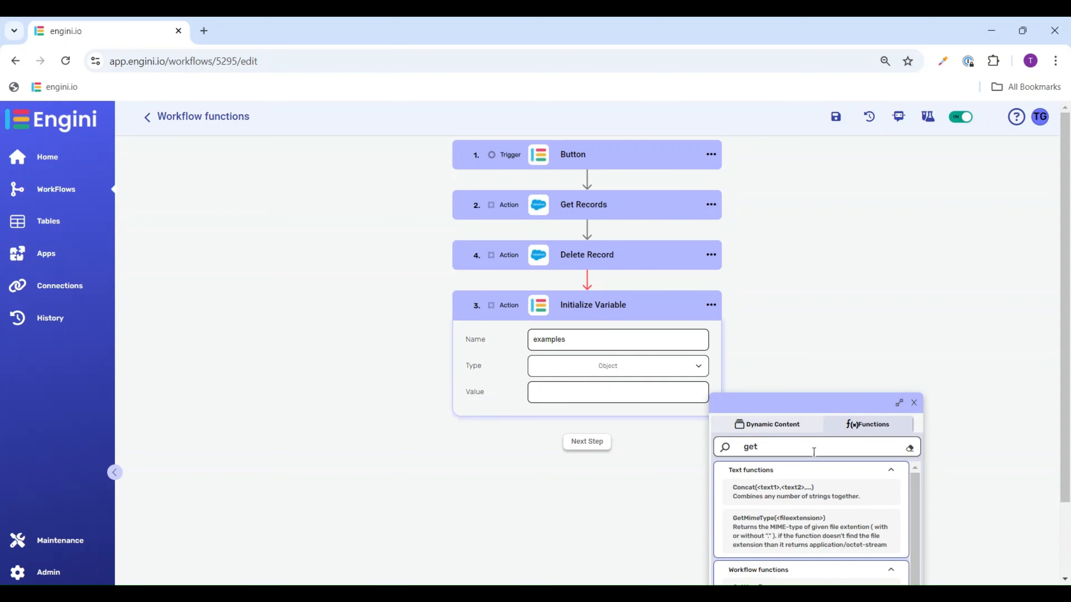
text(u)
click(786, 507)
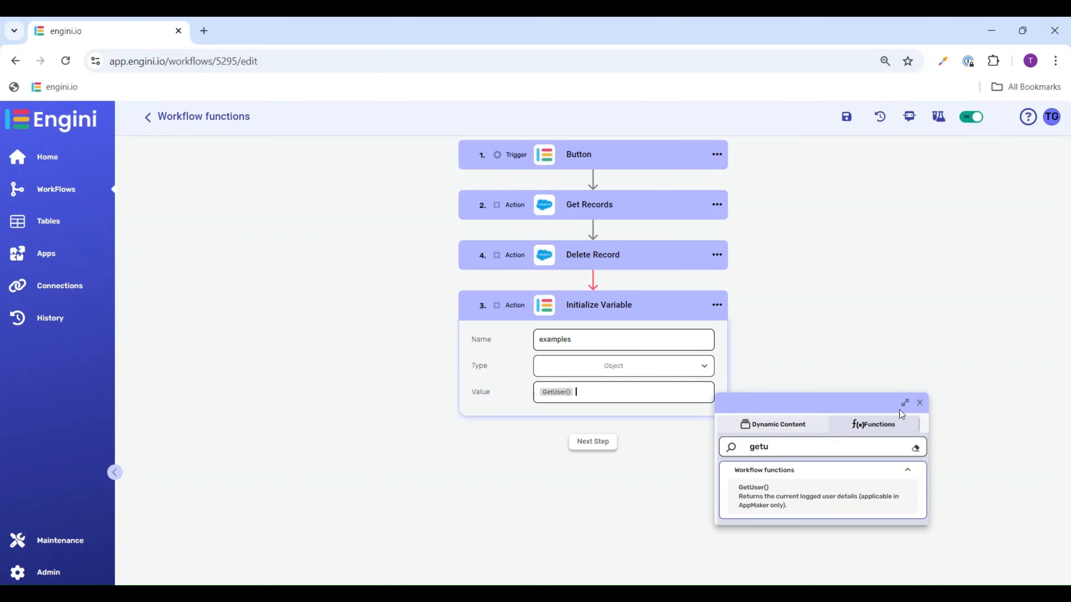
click(914, 403)
click(847, 117)
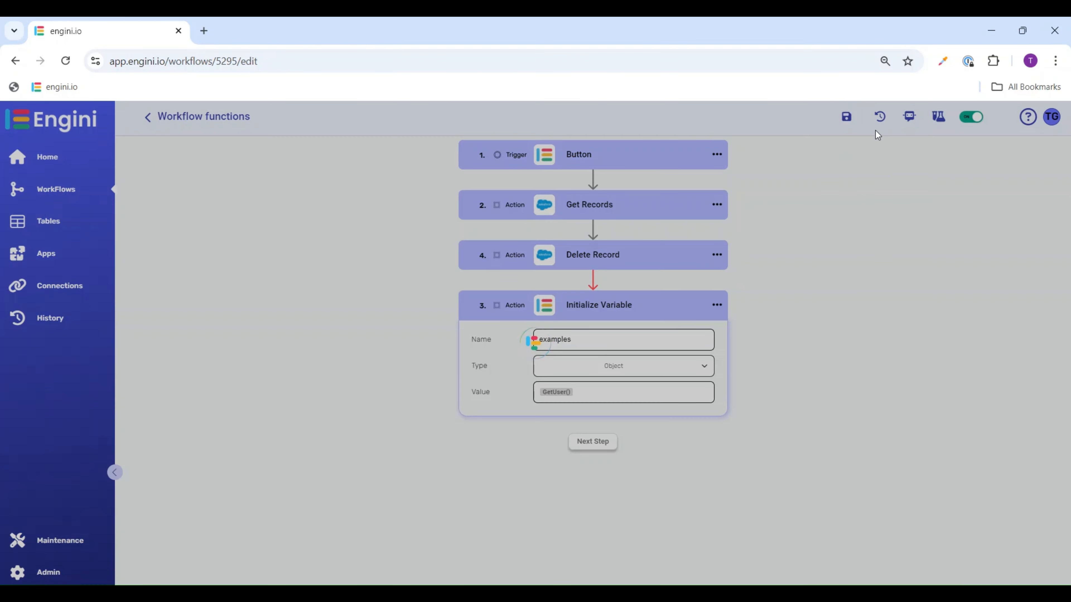
Step: Test-run the workflow manually and view the user details in Initialize Variable's expanded incoming response
click(934, 131)
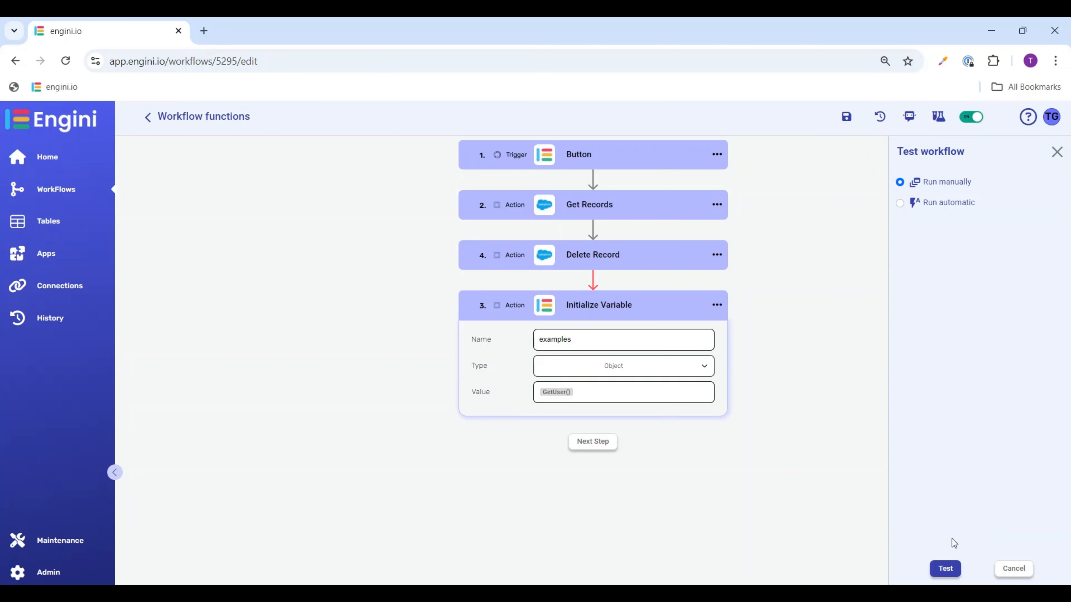
click(949, 565)
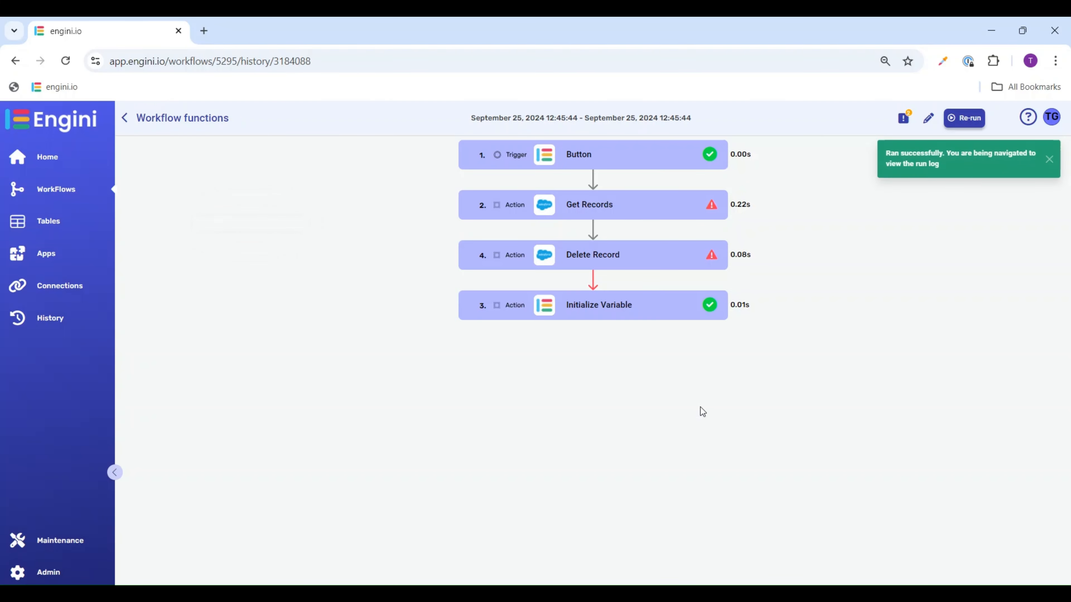
click(609, 315)
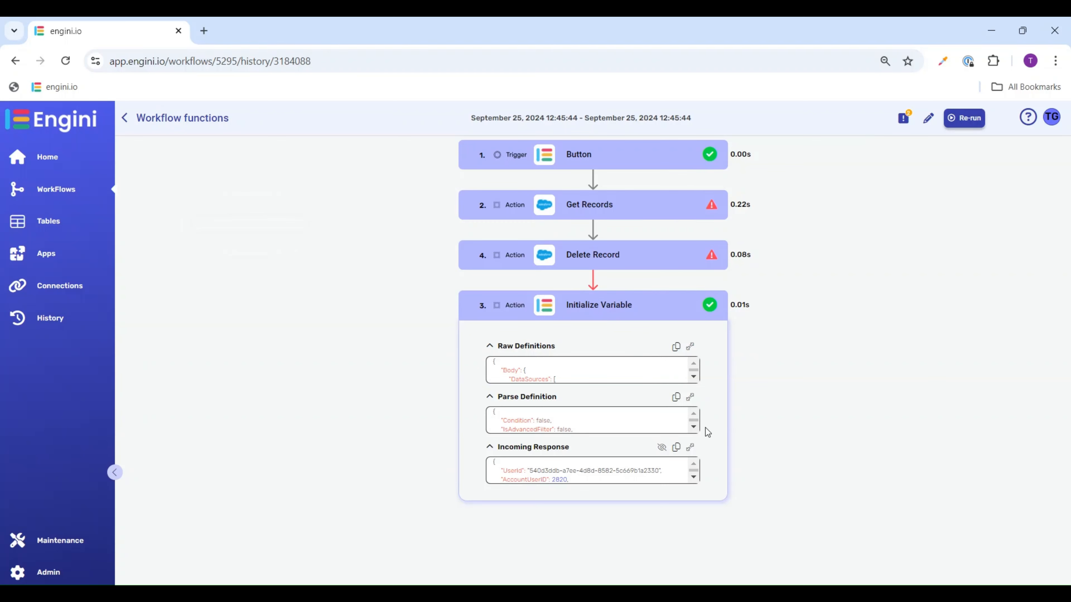
click(690, 448)
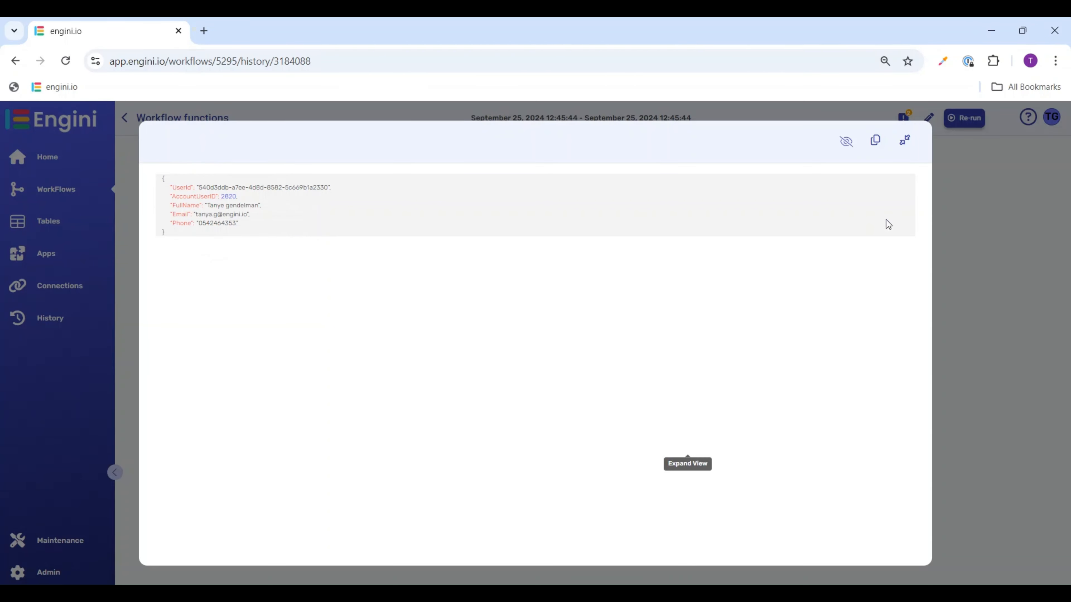
click(905, 140)
Step: Reopen the workflow for editing, set the Initialize Variable value to ActivityStatus(2), and save
click(929, 118)
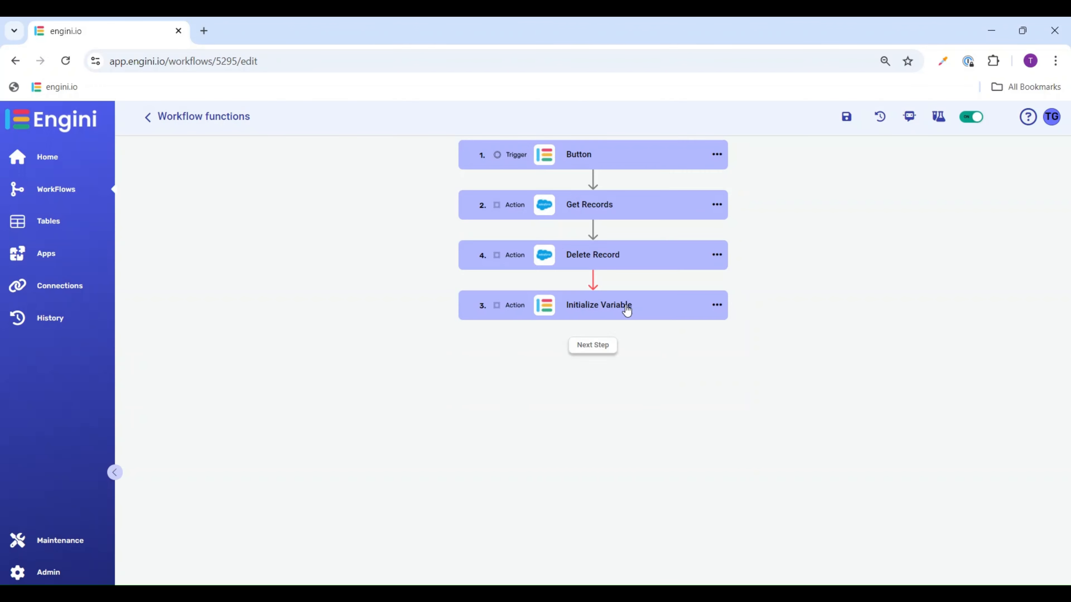
click(627, 305)
drag(588, 389, 522, 399)
key(BackSpace)
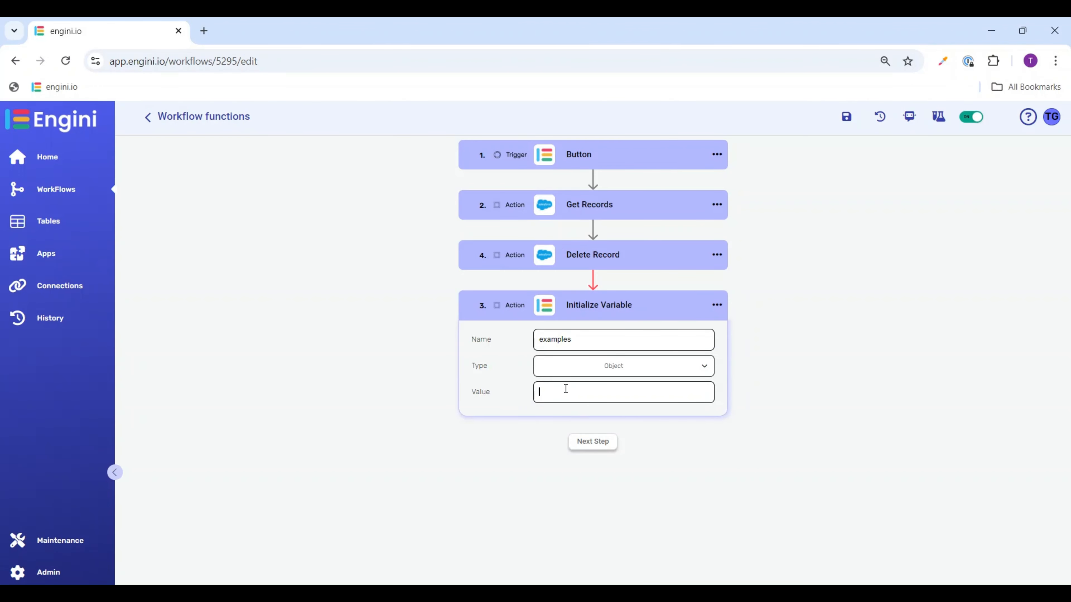
click(875, 426)
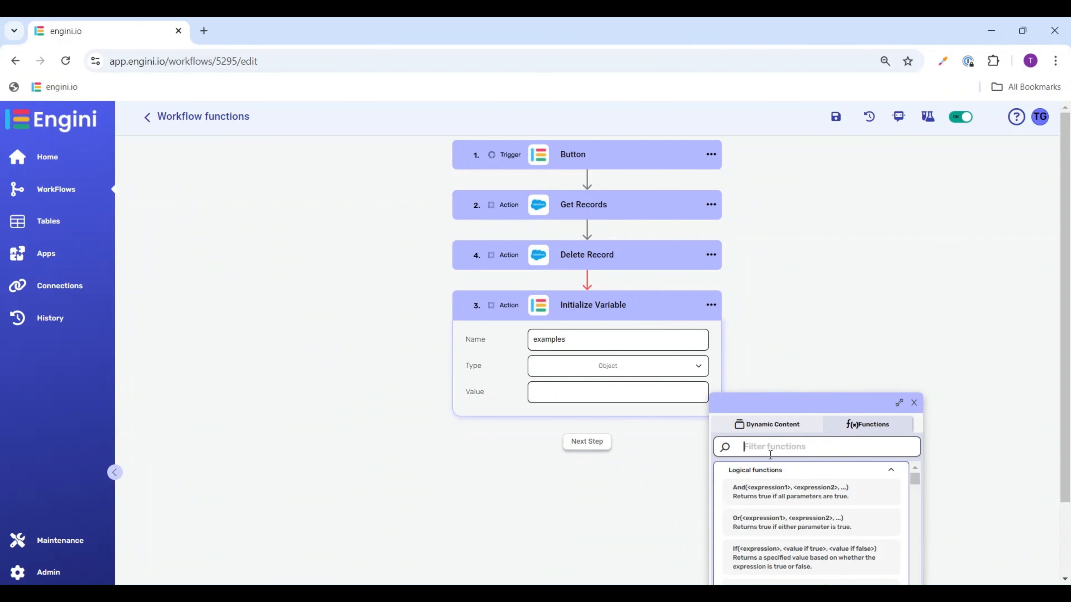
text(acr)
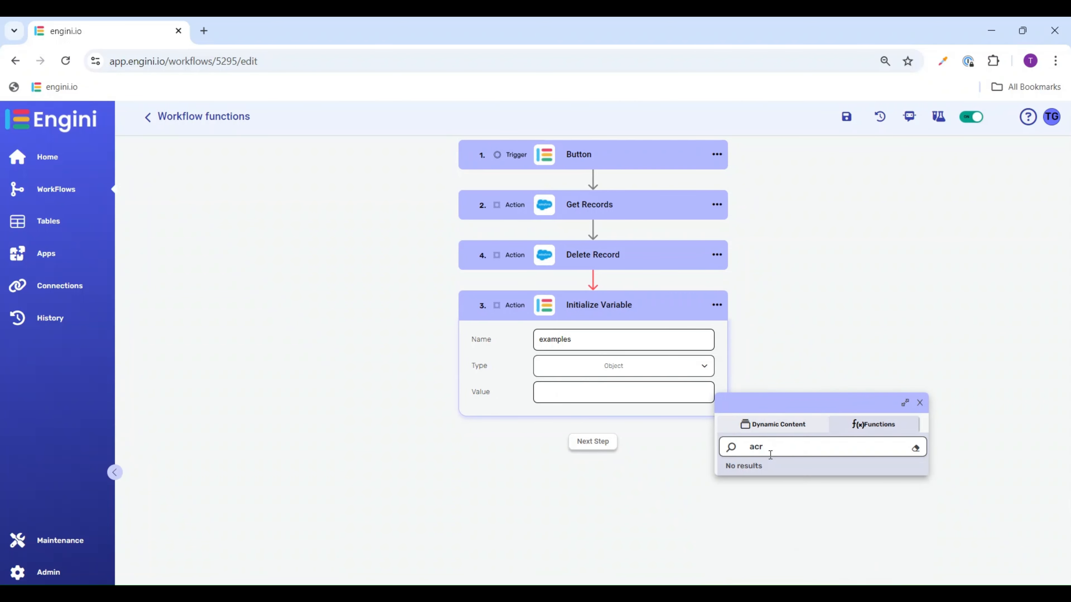
key(BackSpace)
text(ti)
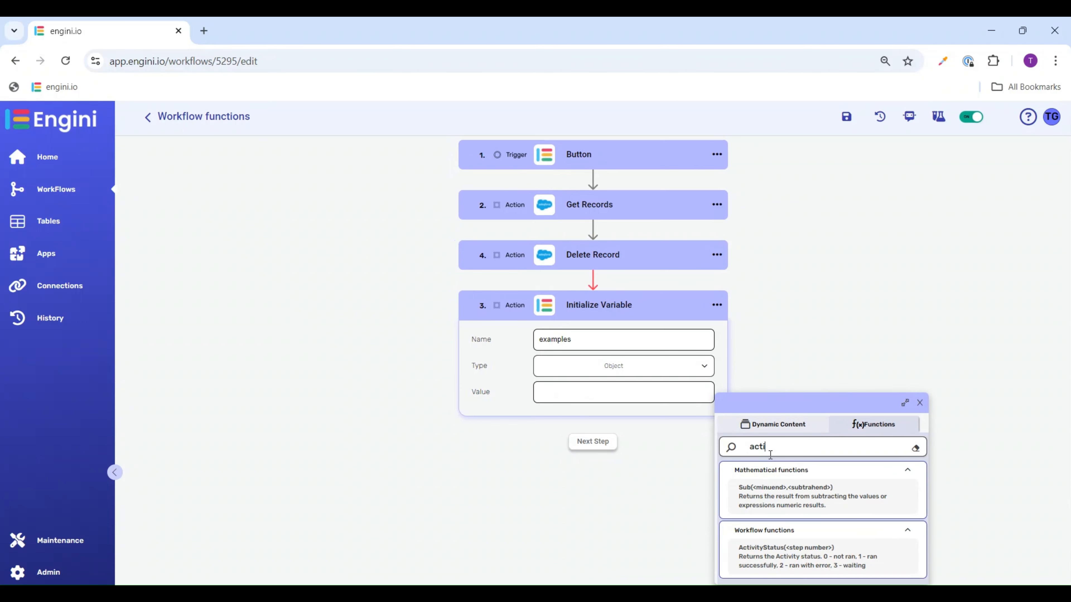
click(792, 561)
click(919, 403)
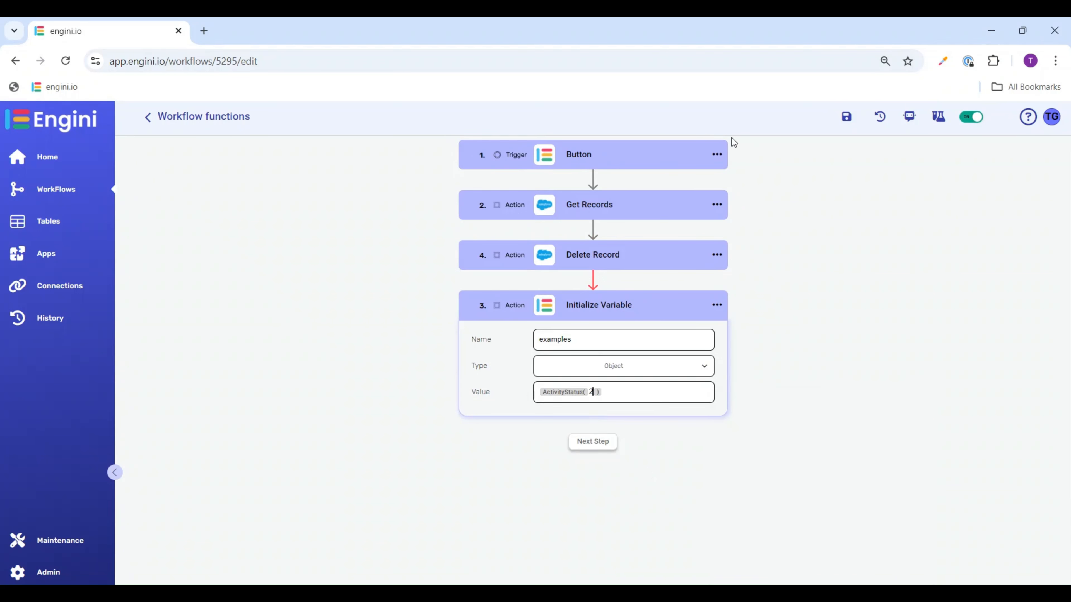
click(847, 117)
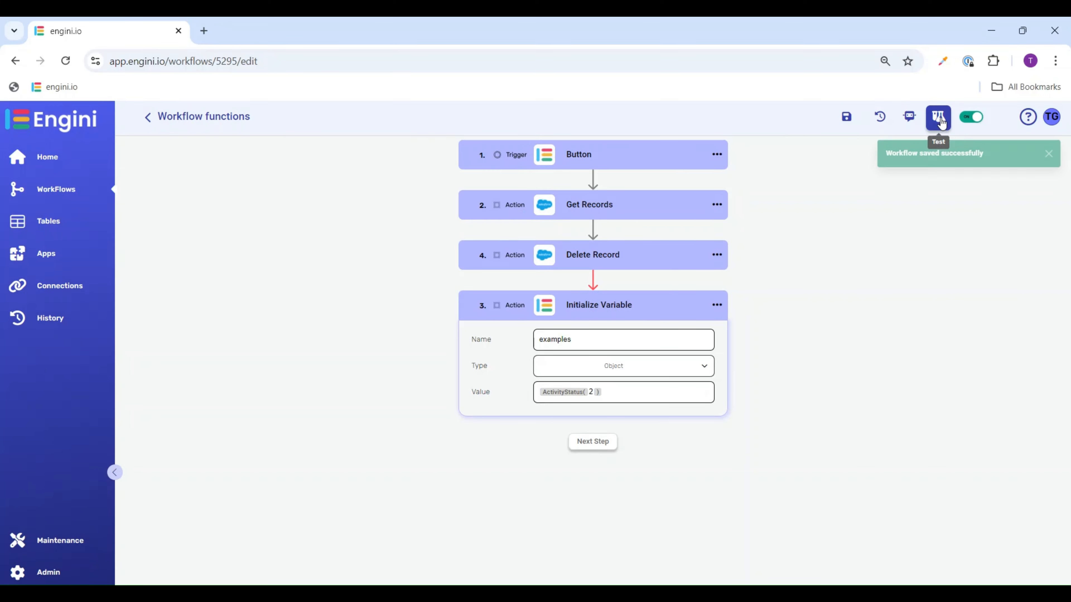
Step: Test-run the workflow manually and open Initialize Variable in the run log to check the ActivityStatus response
click(938, 117)
click(947, 569)
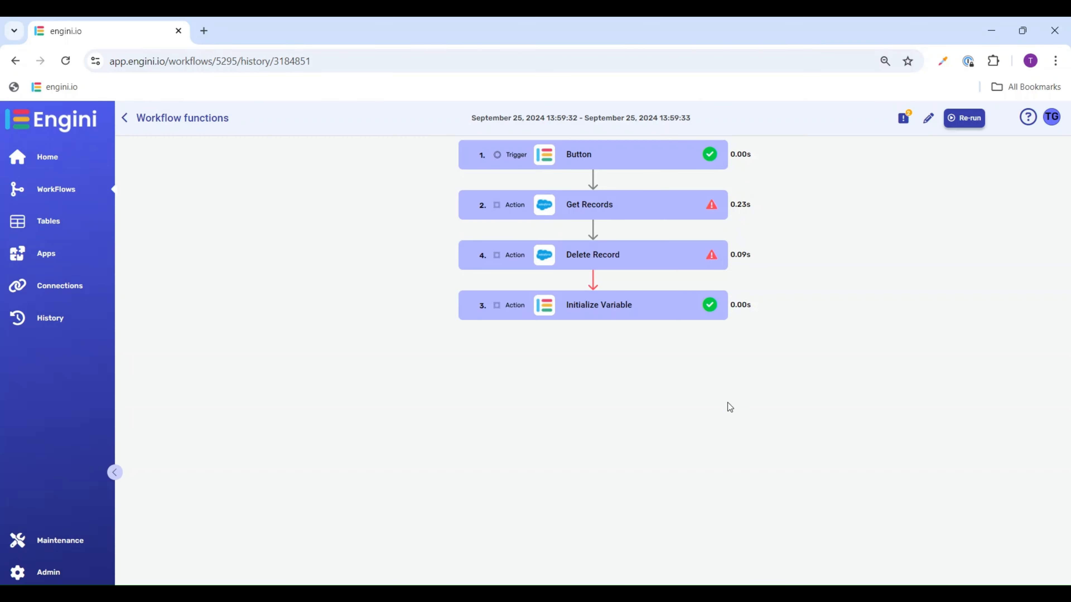
click(587, 313)
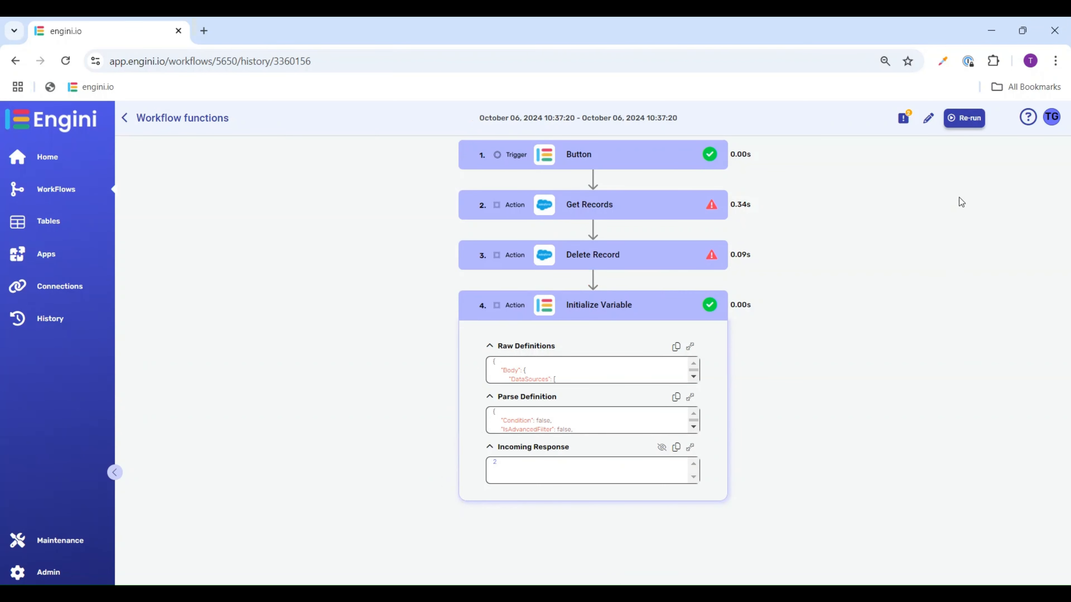
Step: Reopen the workflow for editing, replace the Initialize Variable value with the WorkflowLastRunDate() function, and save
click(928, 119)
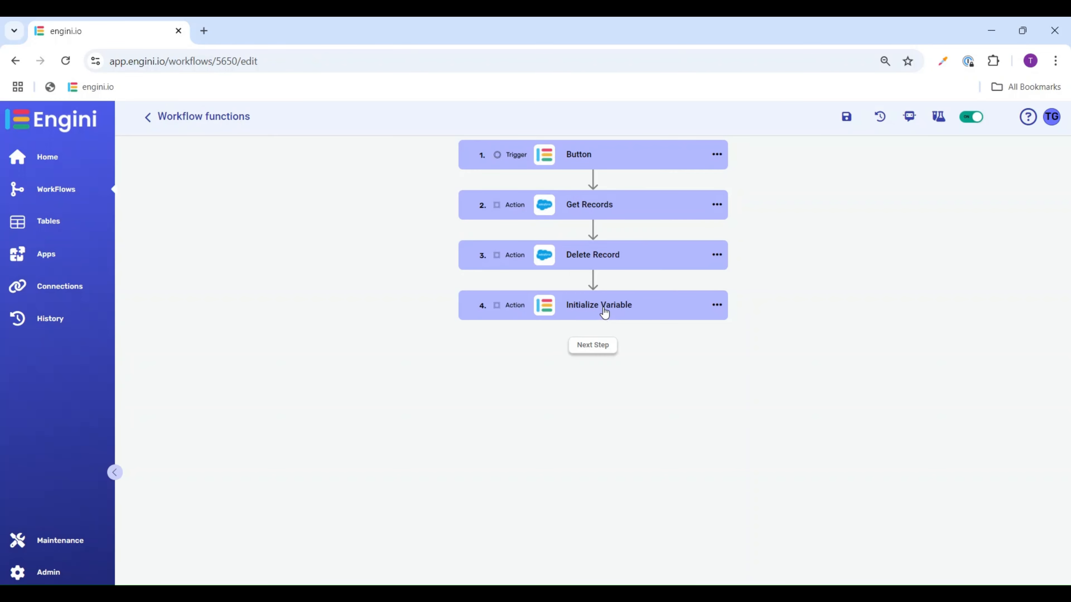
click(604, 306)
drag(612, 388, 450, 364)
key(BackSpace)
click(872, 425)
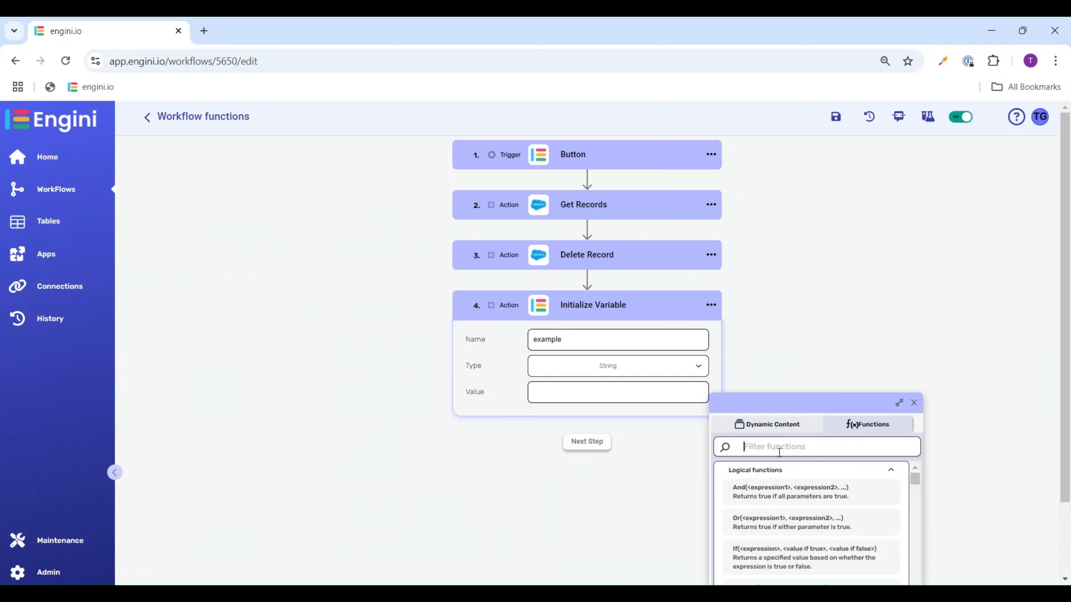
text(workflow)
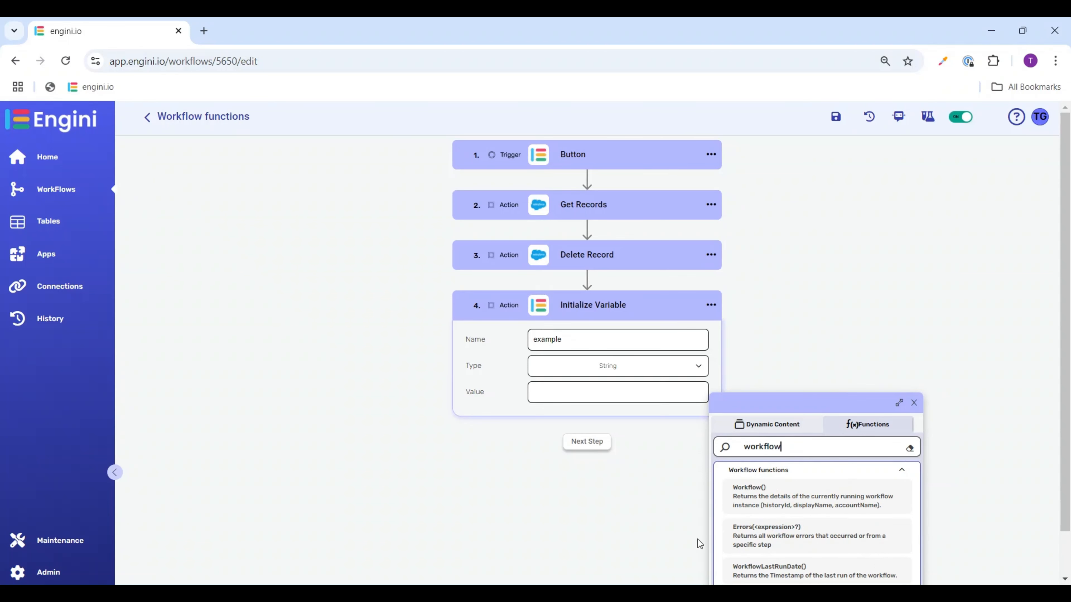
click(795, 571)
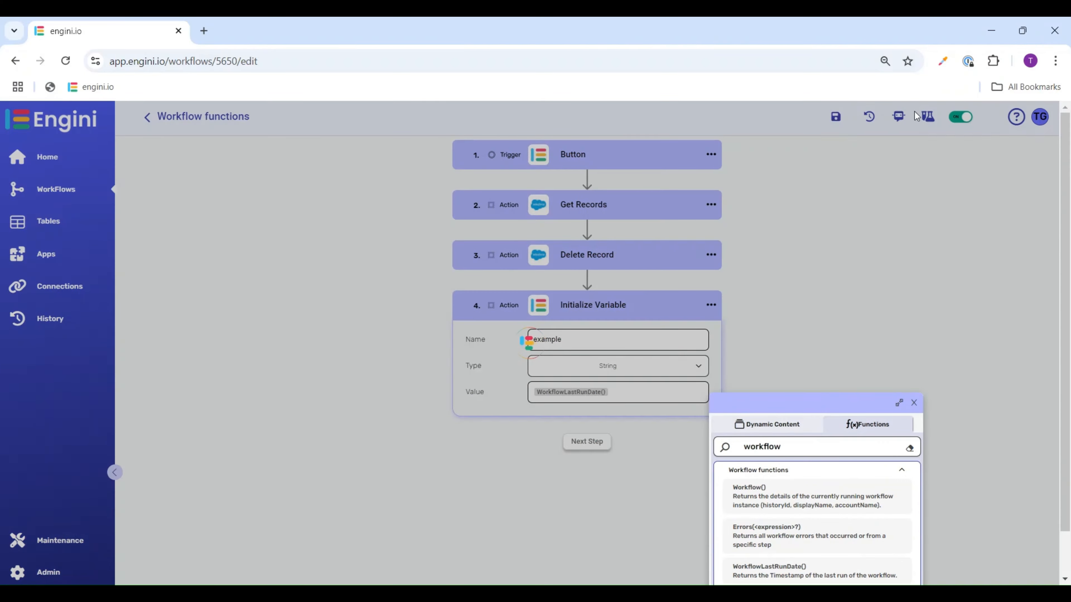
Step: Test-run the workflow manually and open Initialize Variable in the run log to check the last run date response
click(928, 116)
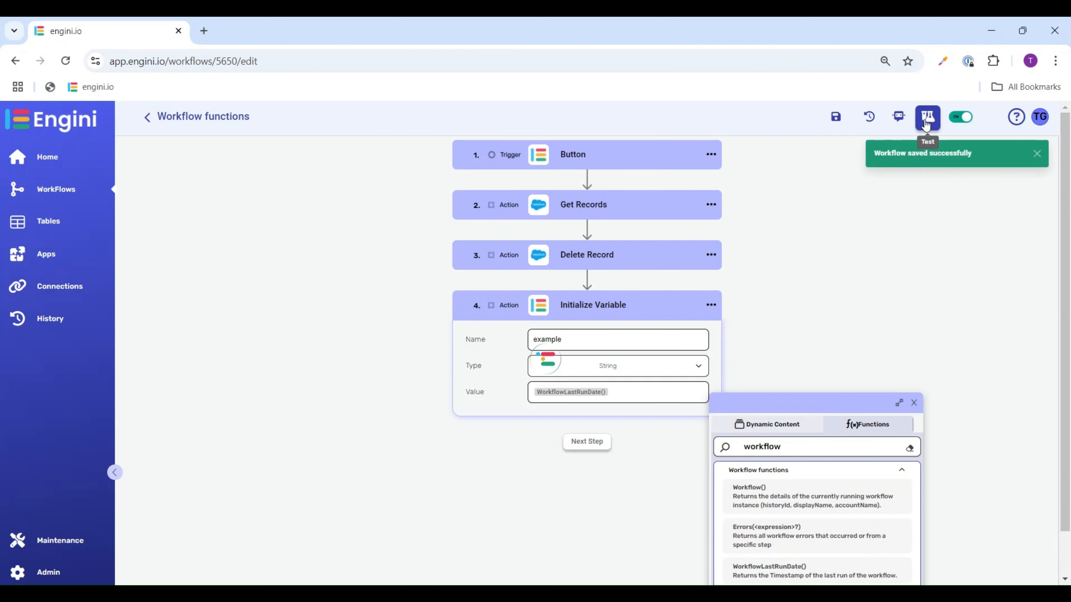
click(936, 569)
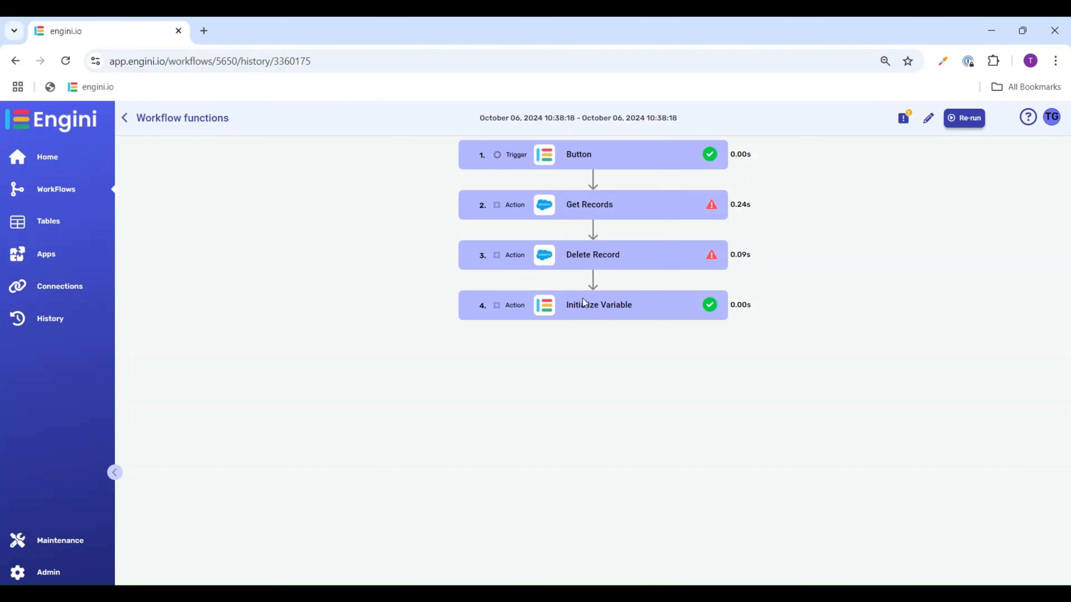
click(584, 305)
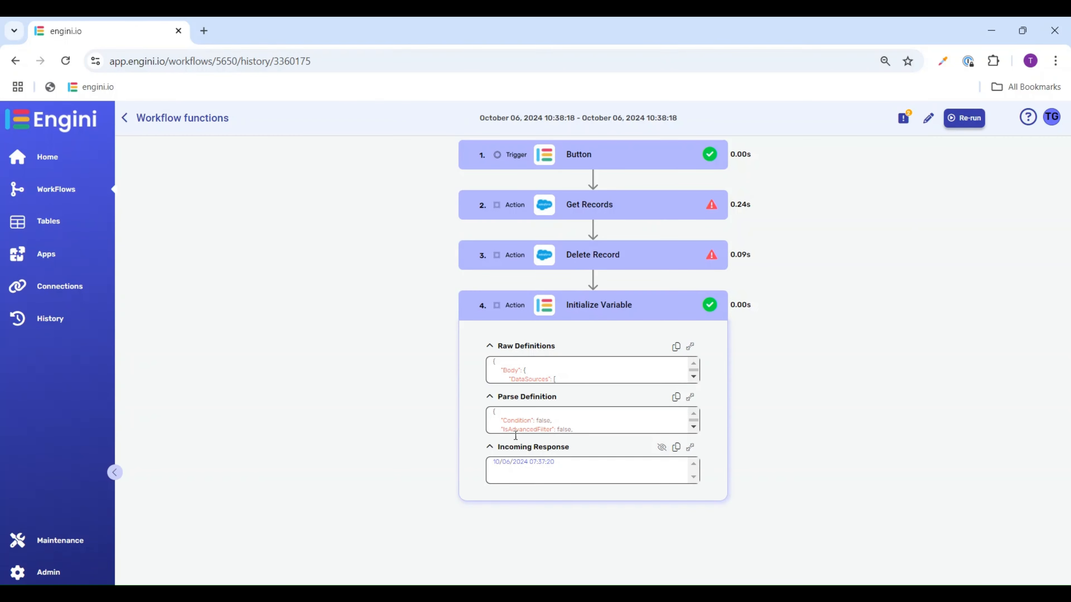
Step: Reopen the workflow for editing, replace the Initialize Variable value with the GetWorkflowHistoryId() function, and save
click(926, 119)
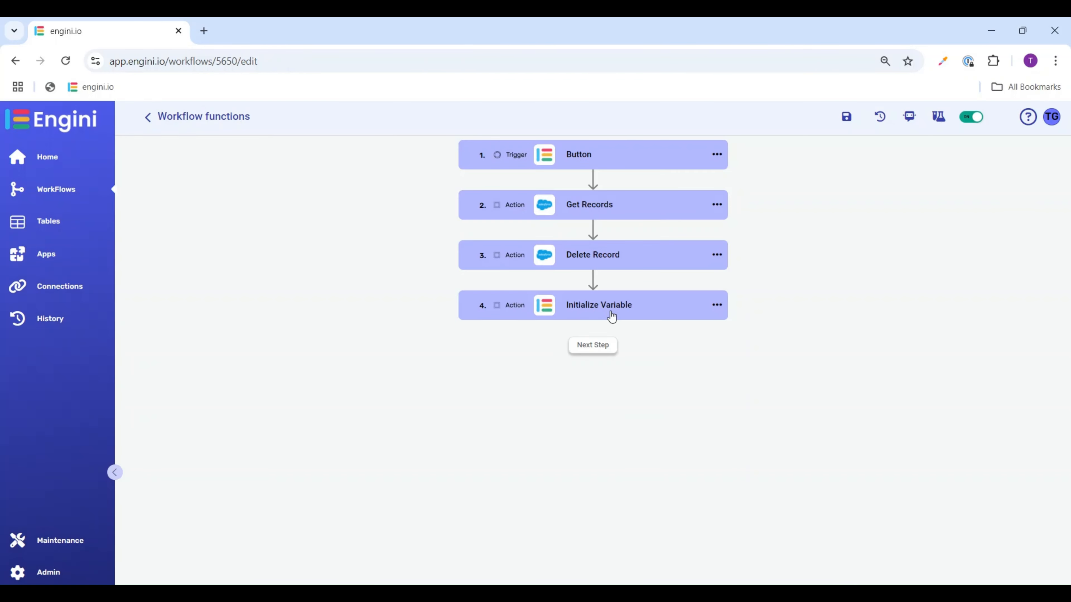
click(612, 316)
drag(616, 392, 494, 381)
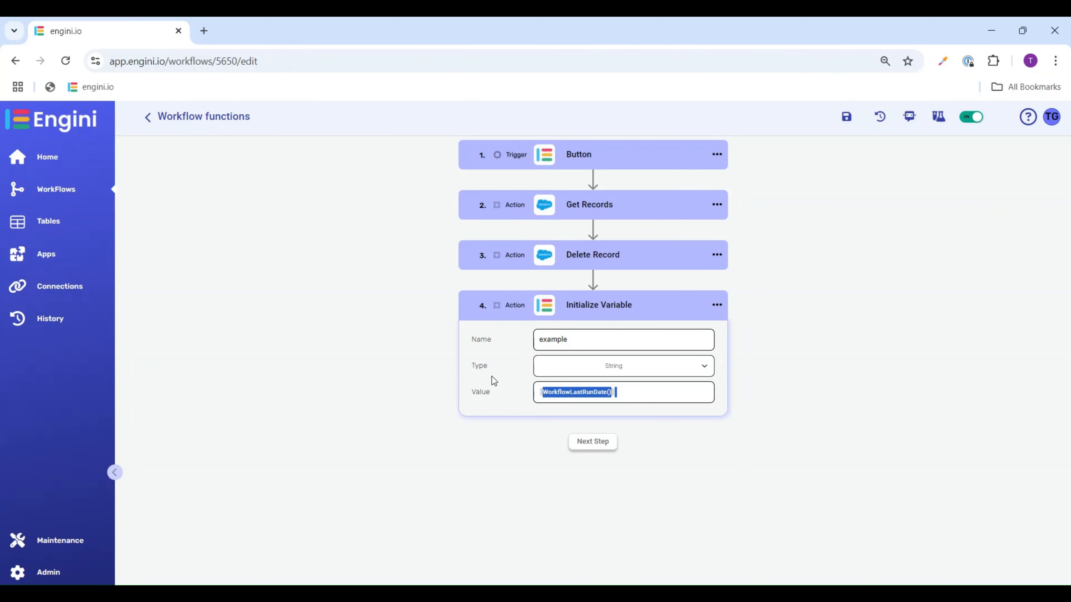
key(BackSpace)
click(877, 426)
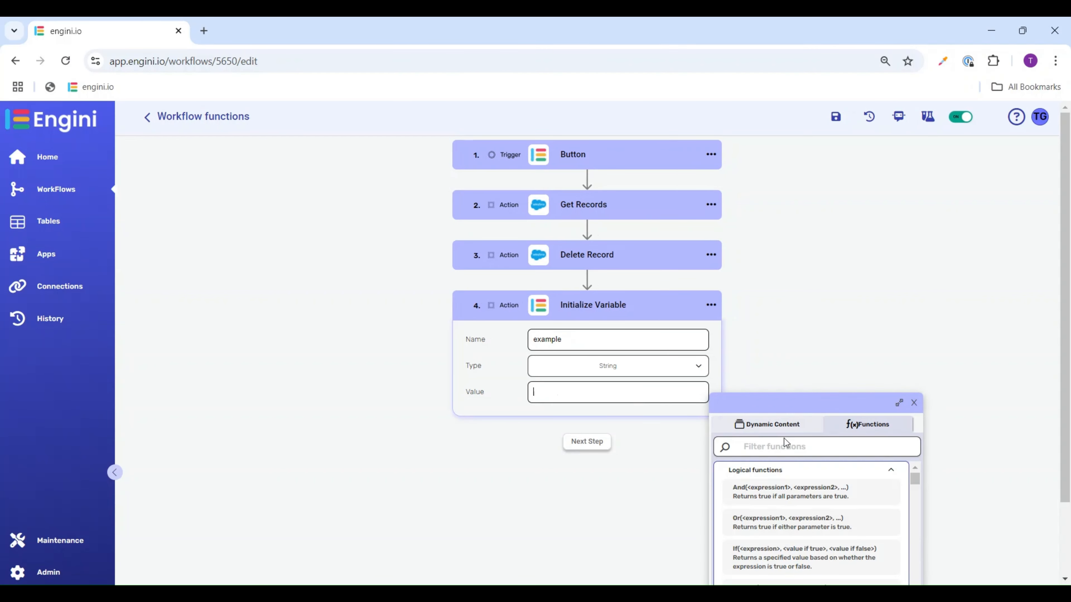
text(getw)
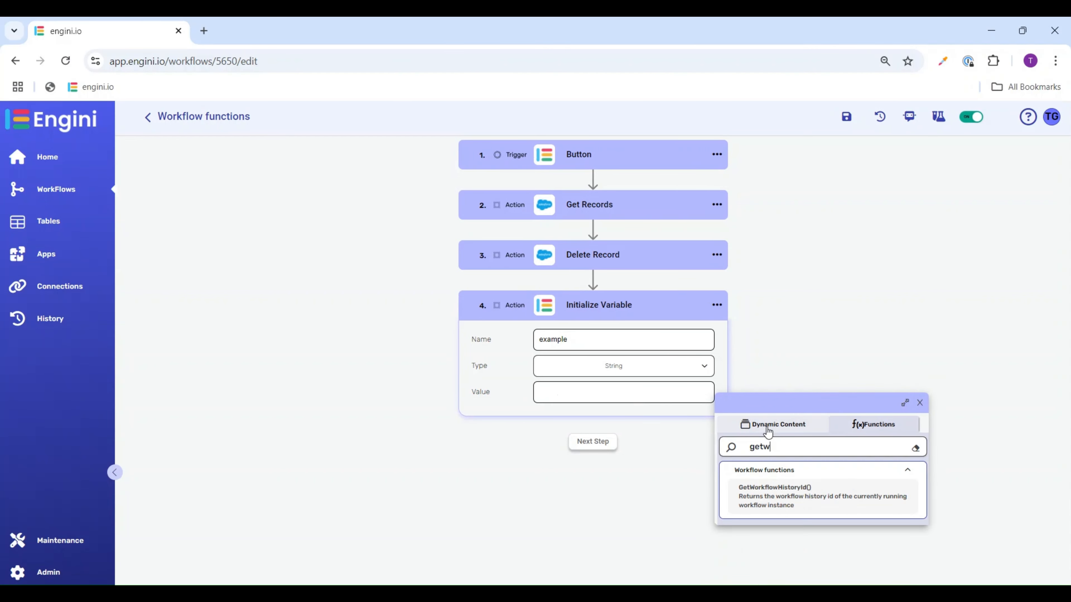
click(772, 515)
click(879, 120)
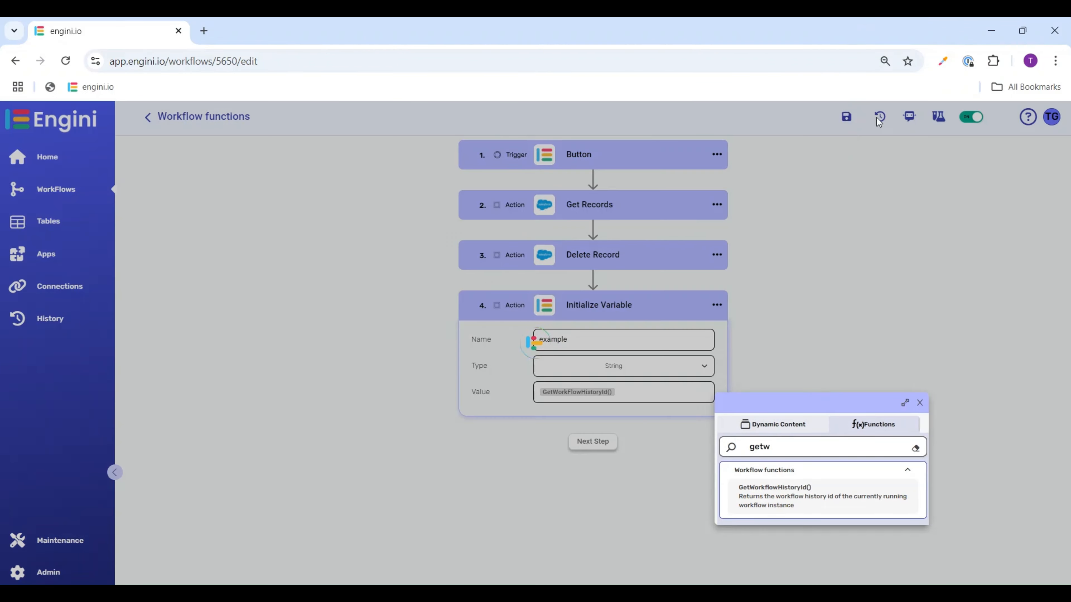
Step: Test-run the workflow manually and open Initialize Variable in the run log to check the workflow history ID response
click(938, 116)
click(945, 570)
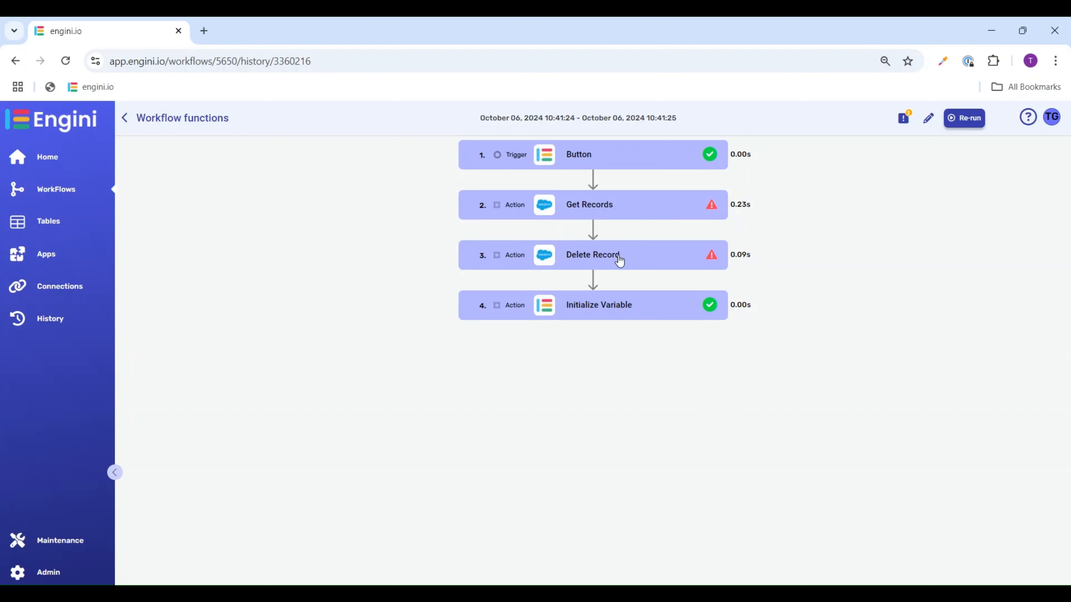
click(585, 312)
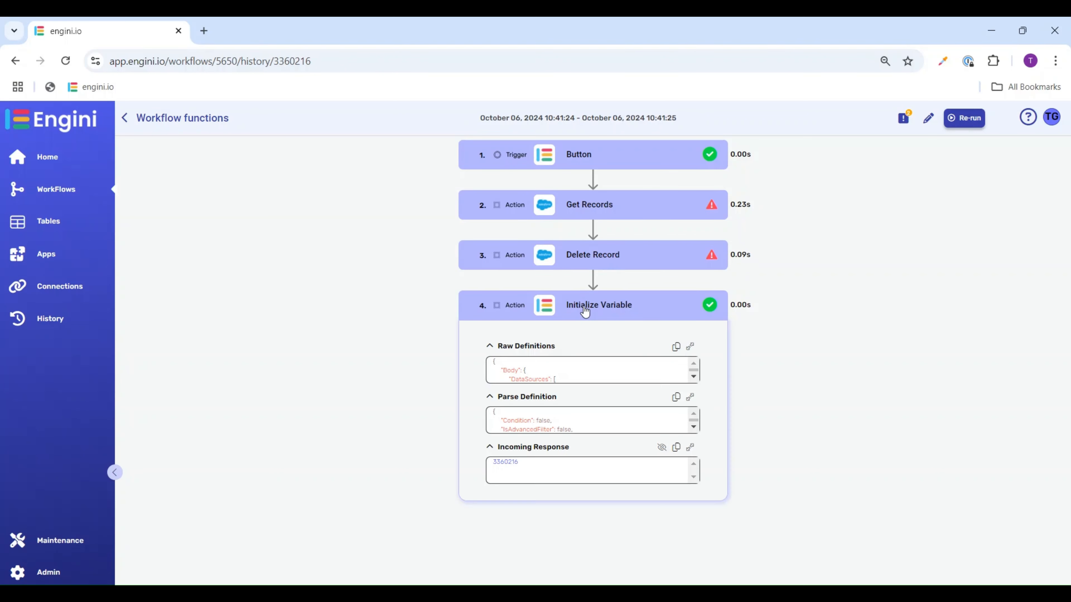